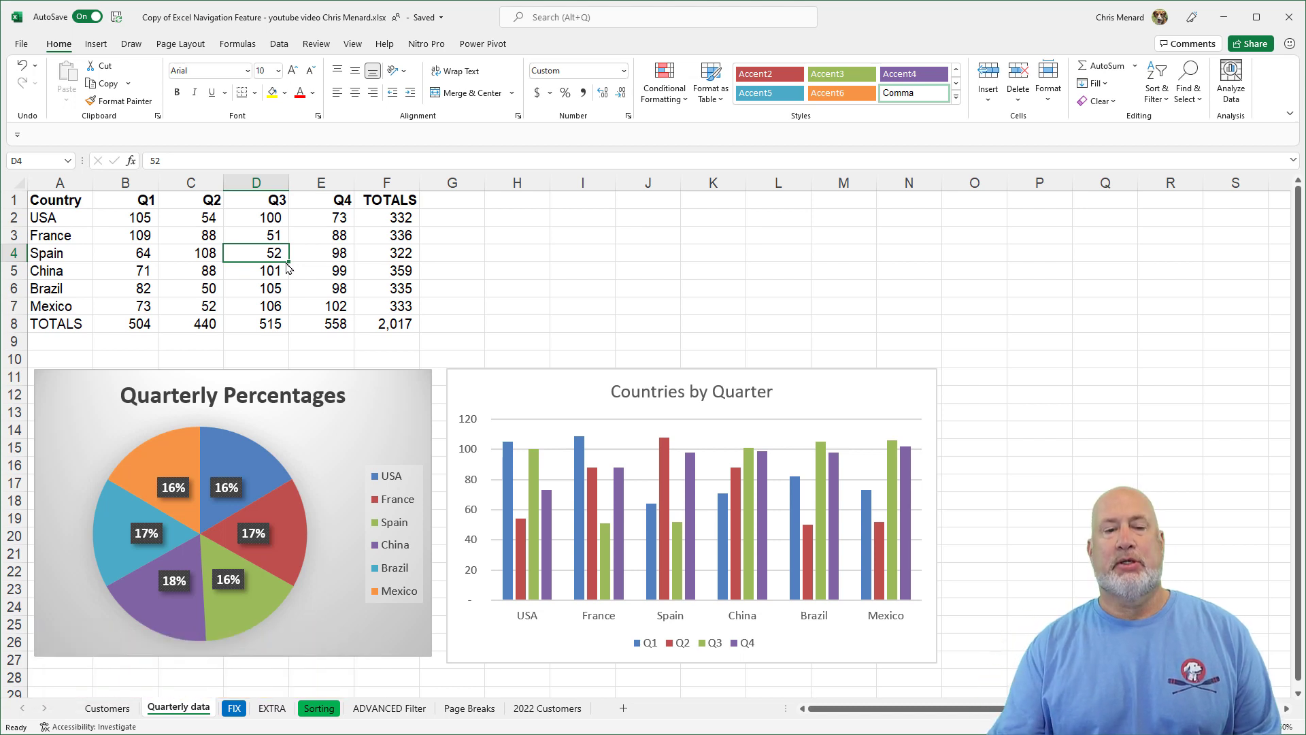
Turn on the Navigation pane from the View ribbon to list the sheets, range A1:F8 and the charts.
left_click(314, 231)
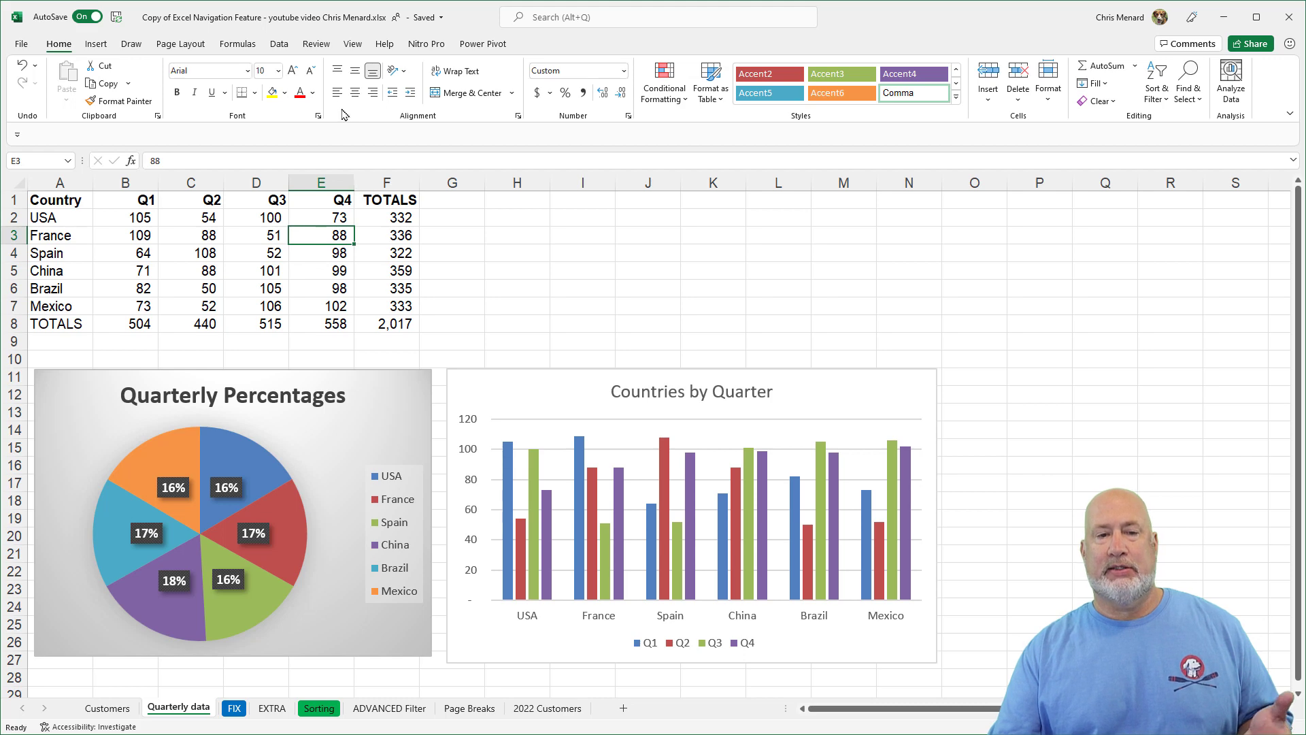
left_click(349, 46)
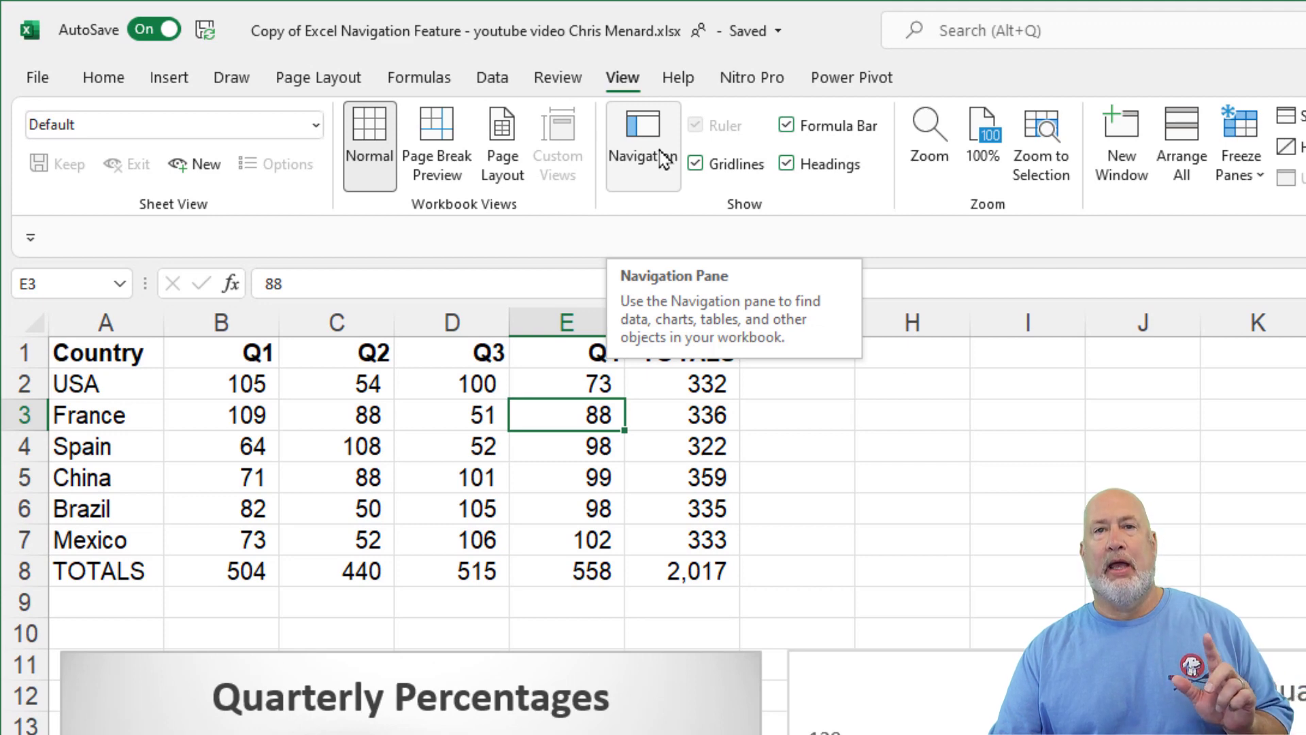
left_click(660, 158)
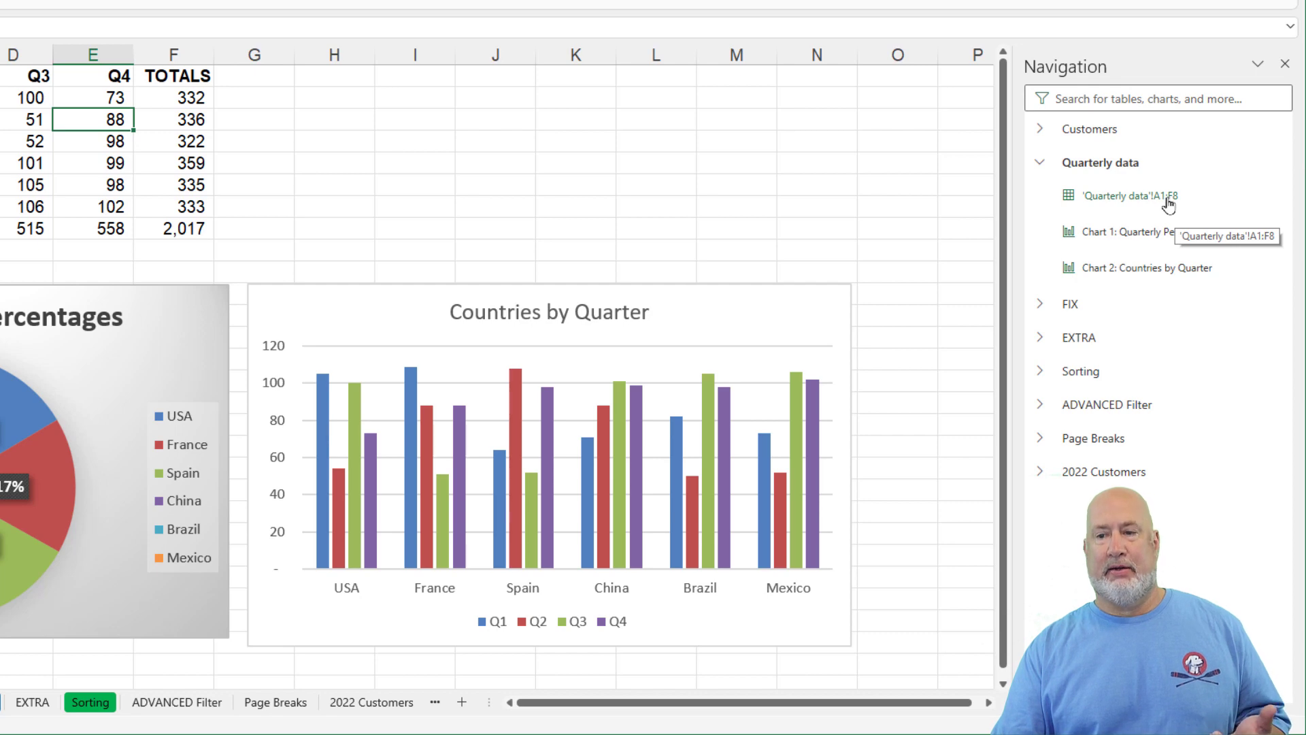
Jump in turn to range A1:F8, Chart 1: Quarterly Percentages and Chart 2: Countries by Quarter.
left_click(1143, 199)
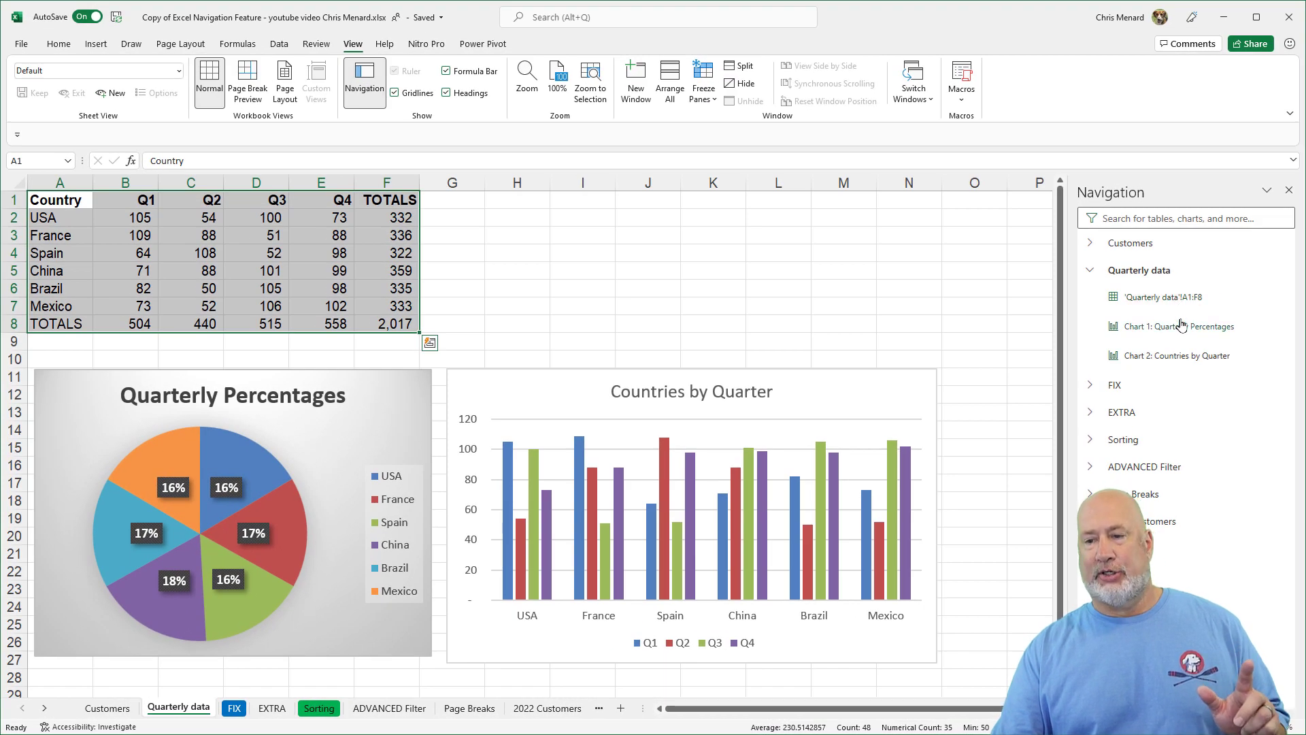
left_click(1181, 328)
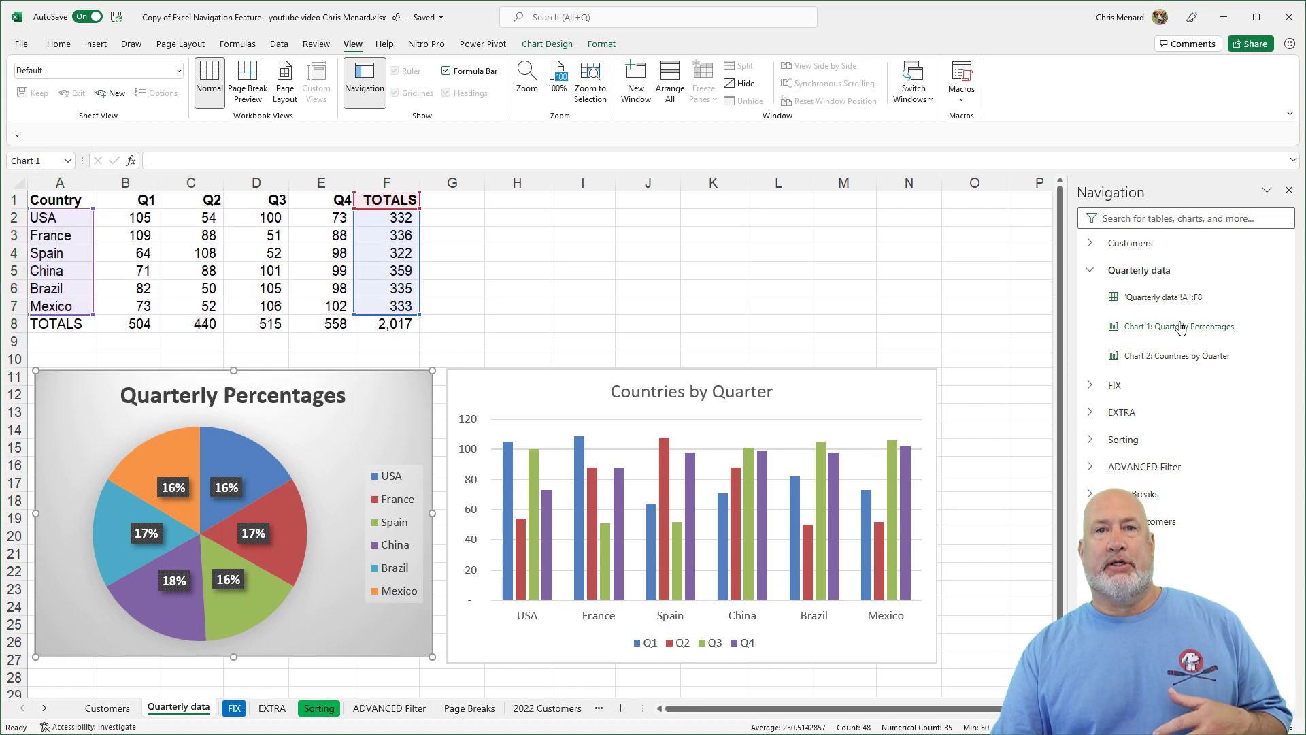
left_click(1173, 361)
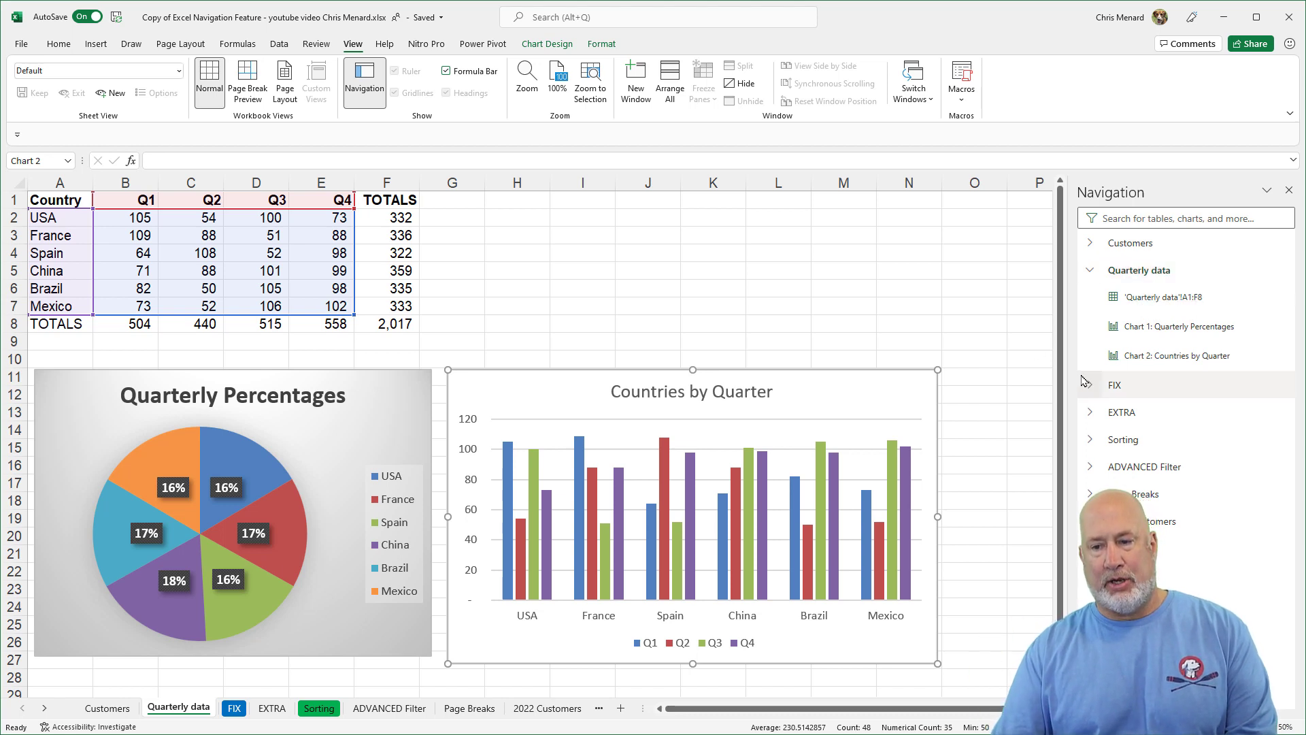
Widen the Navigation pane and search for 'chart' so only the three charts are listed.
left_click_drag(1069, 373, 1021, 373)
left_click(1103, 220)
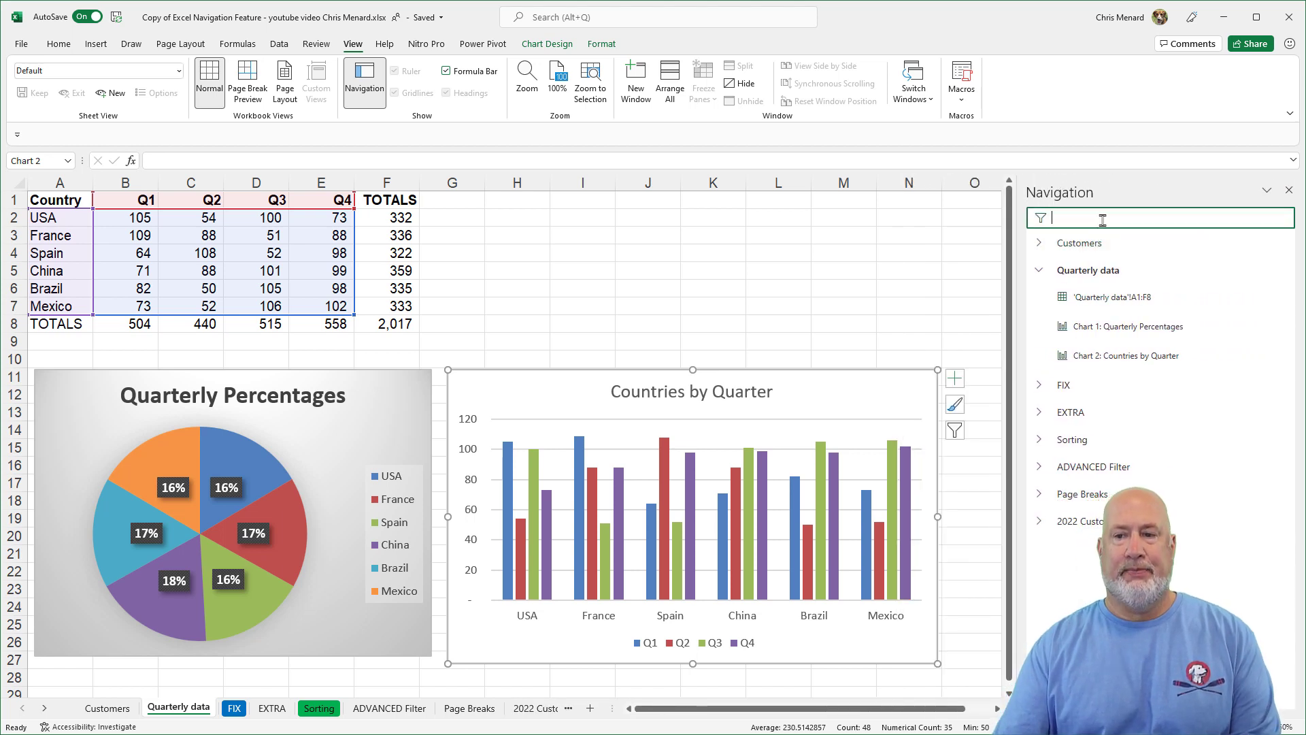
type("chart")
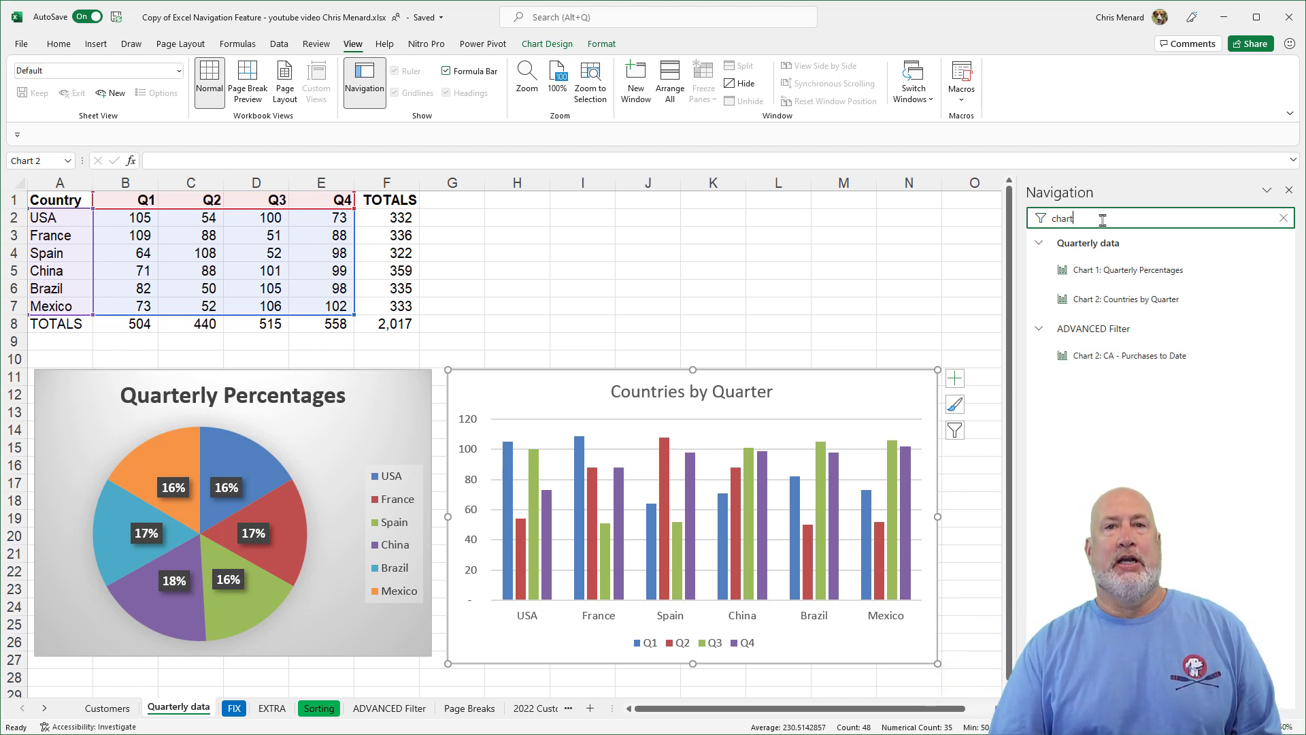
Select Chart 2: CA - Purchases to Date on ADVANCED Filter and delete it.
left_click(1112, 361)
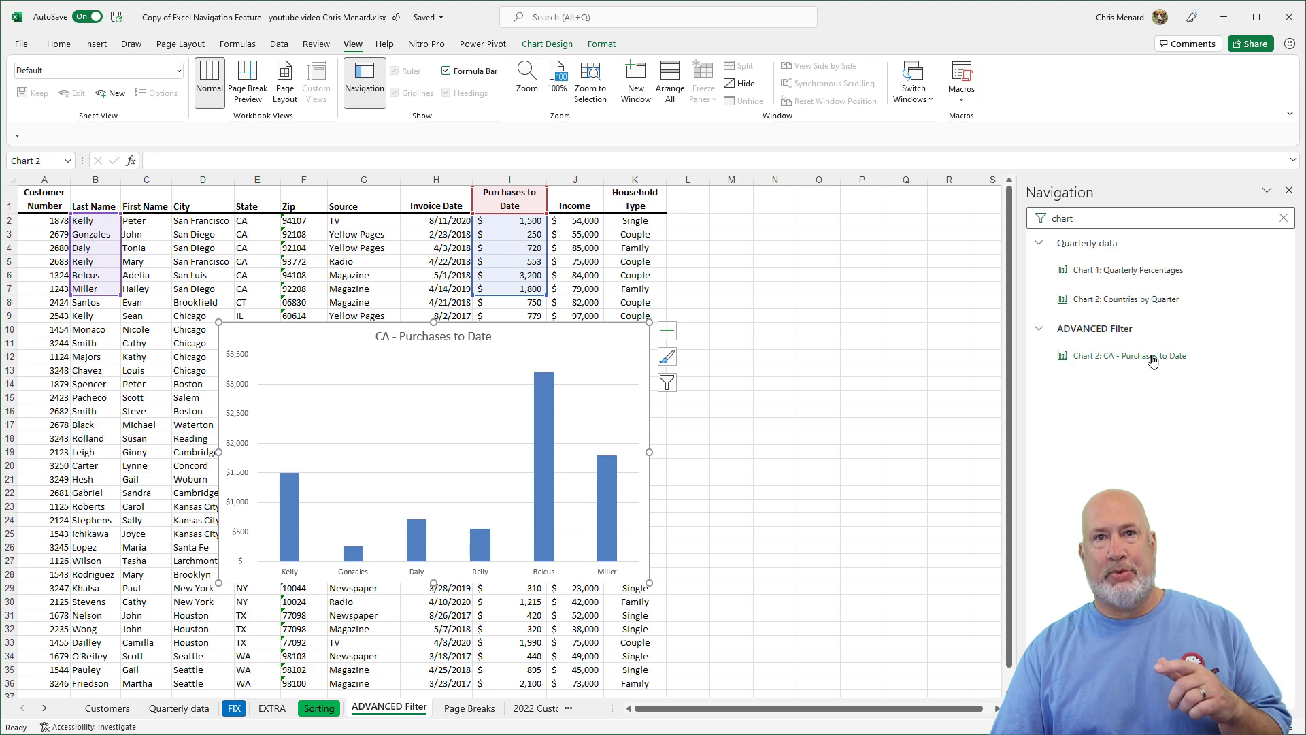
right_click(1153, 361)
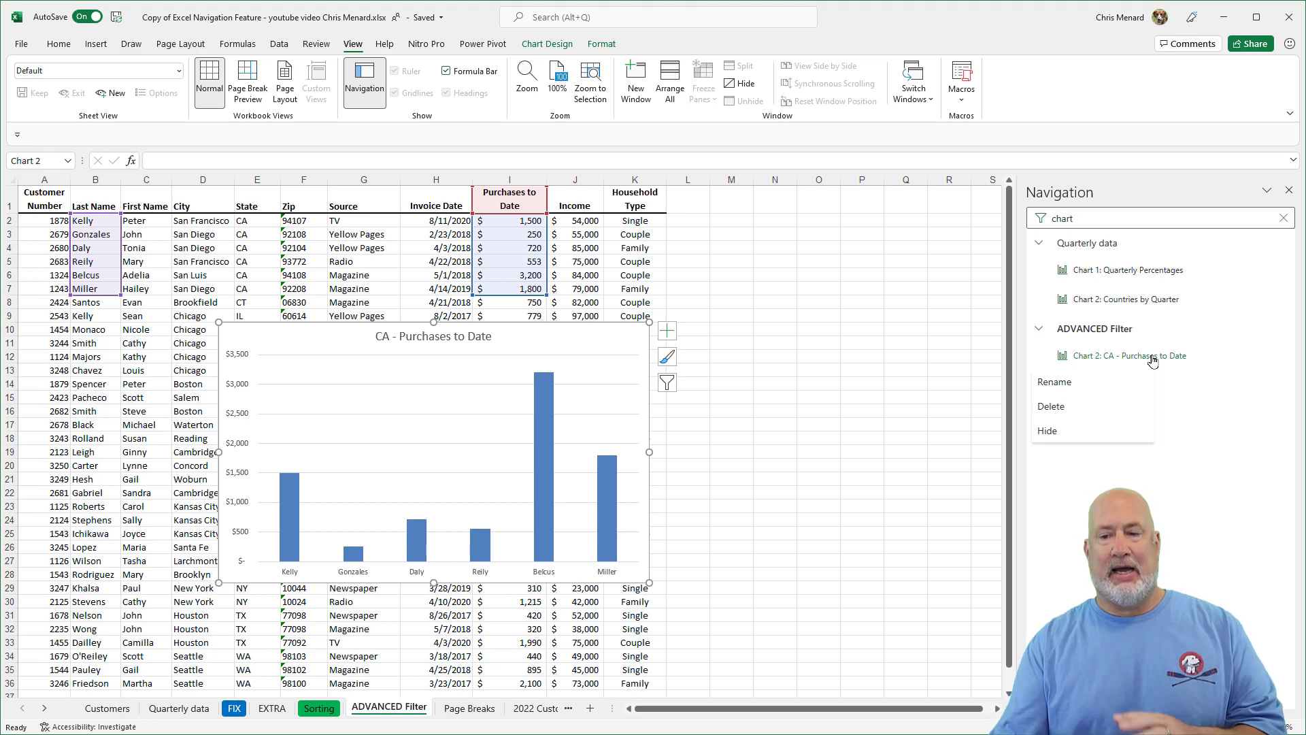
left_click(1053, 409)
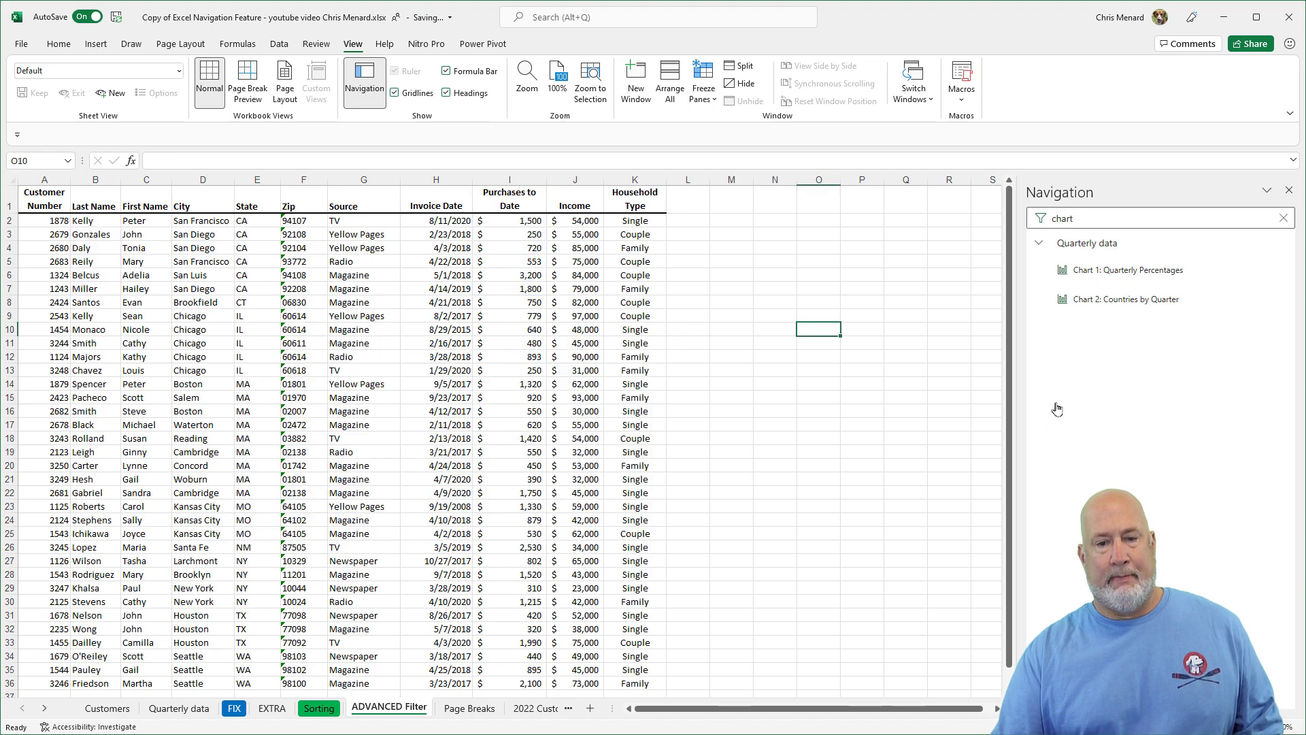
Replace the search text with 'pi' and go to Picture 2 on the FIX sheet.
left_click(1106, 216)
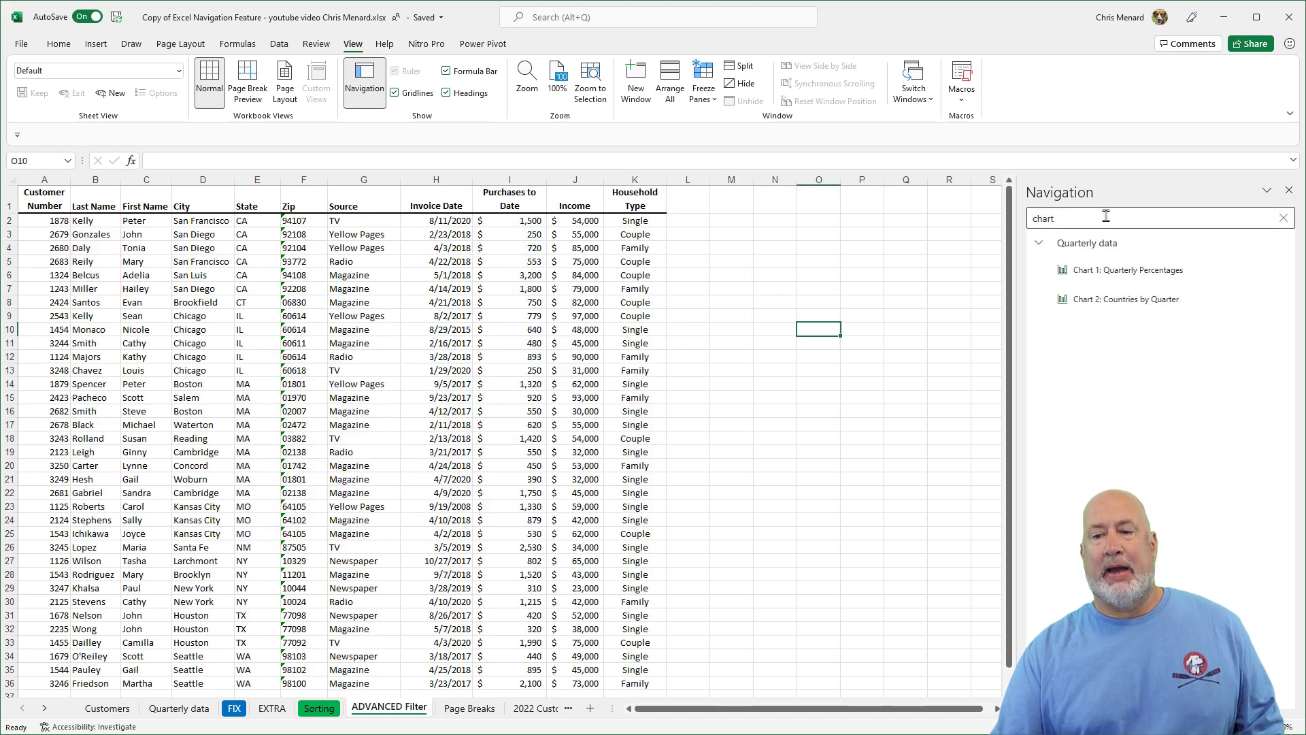
key("BackSpace")
key("BackSpace")
key("BackSpace")
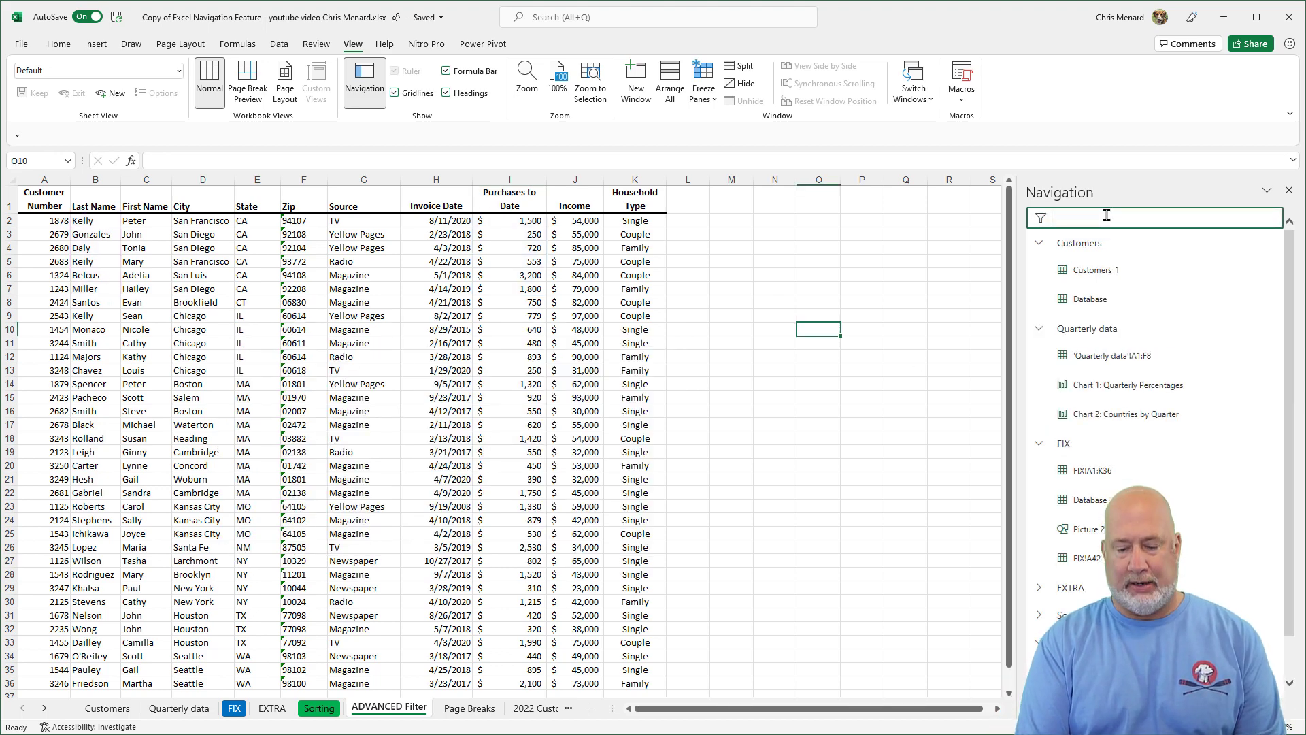
type("pic")
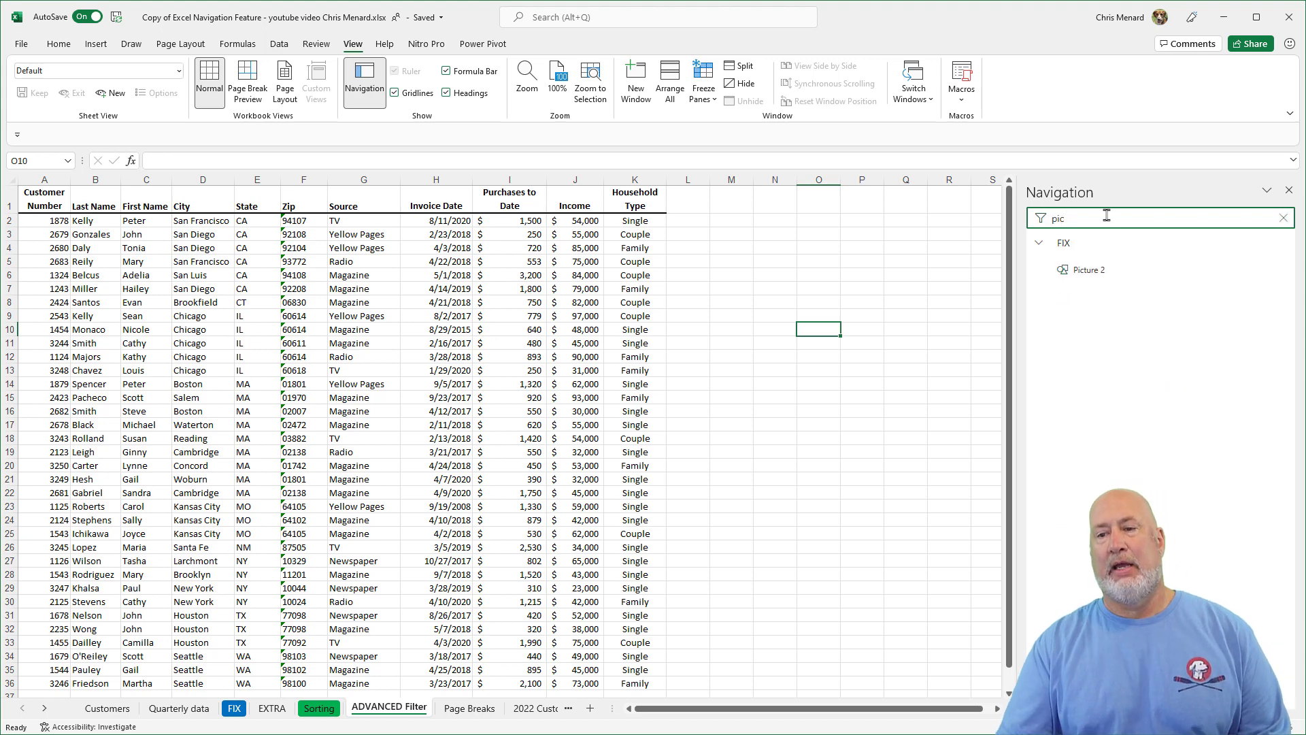
left_click(1091, 271)
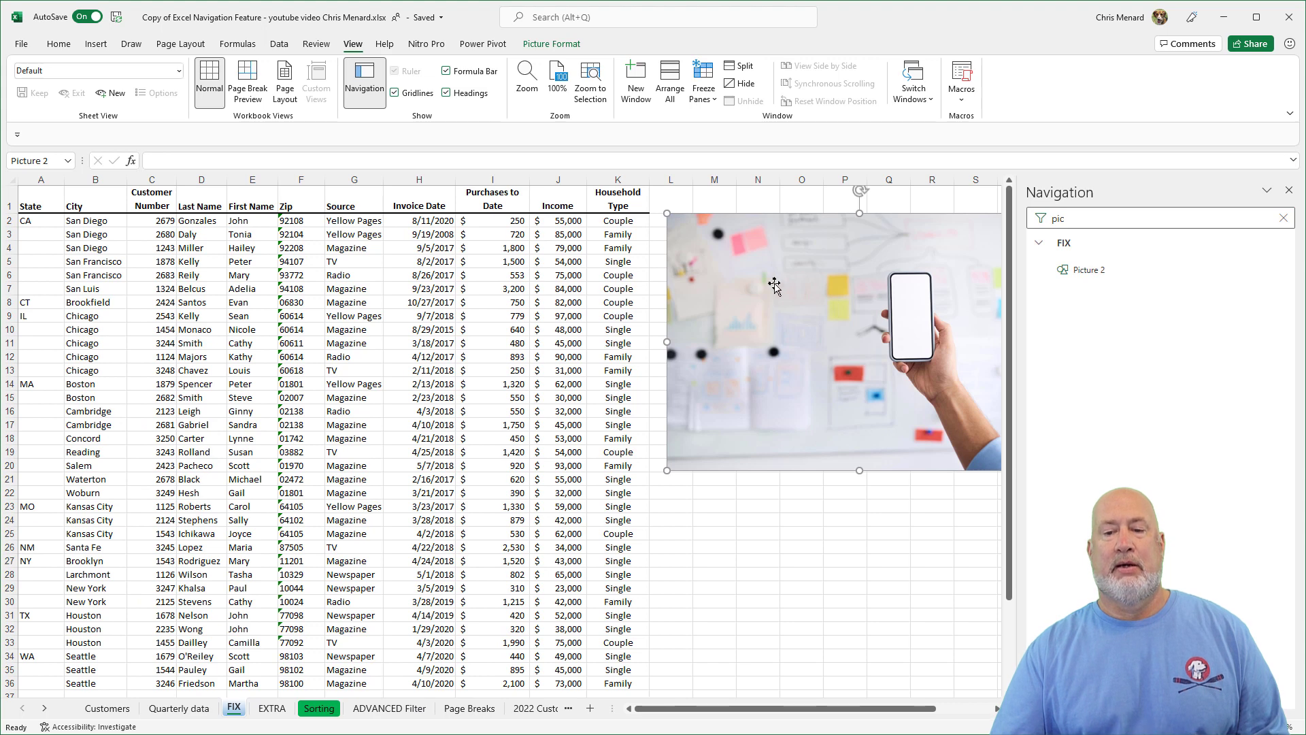
mouse_move(893, 716)
left_mouse_down()
mouse_move(915, 714)
mouse_move(900, 714)
left_mouse_up()
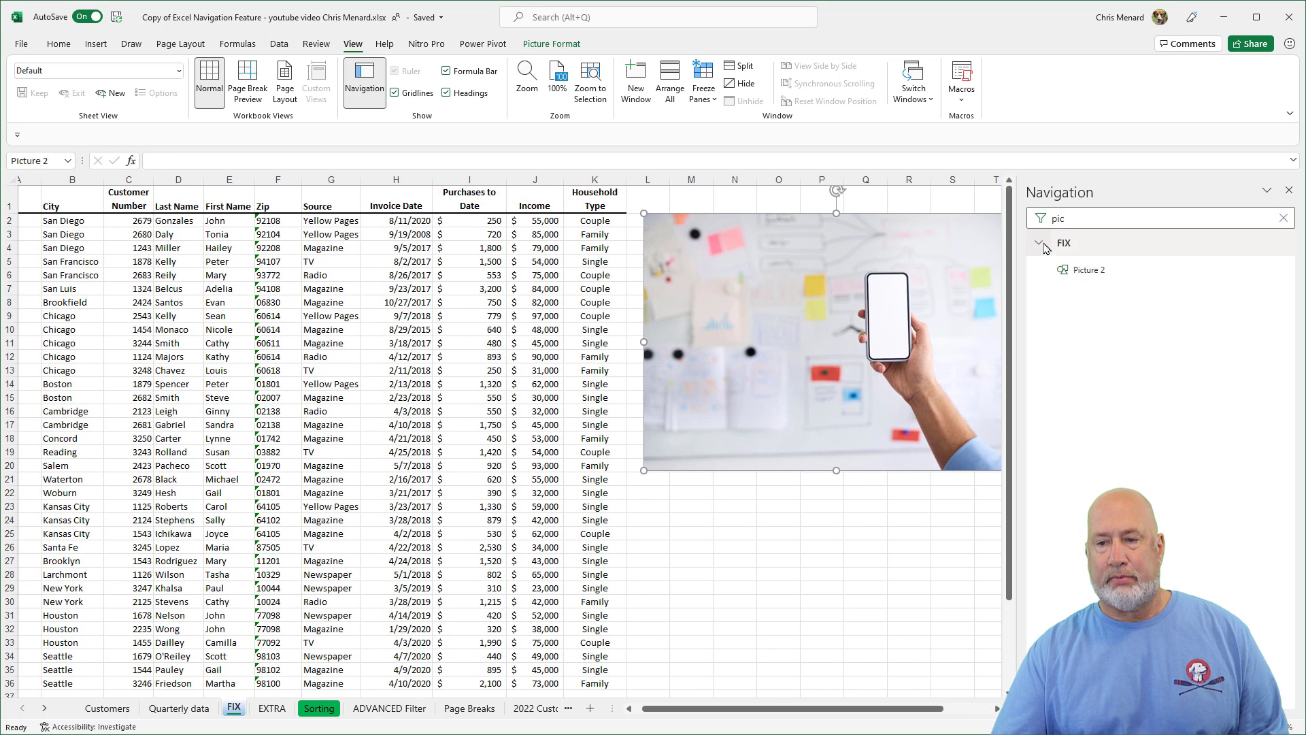
left_click(1075, 219)
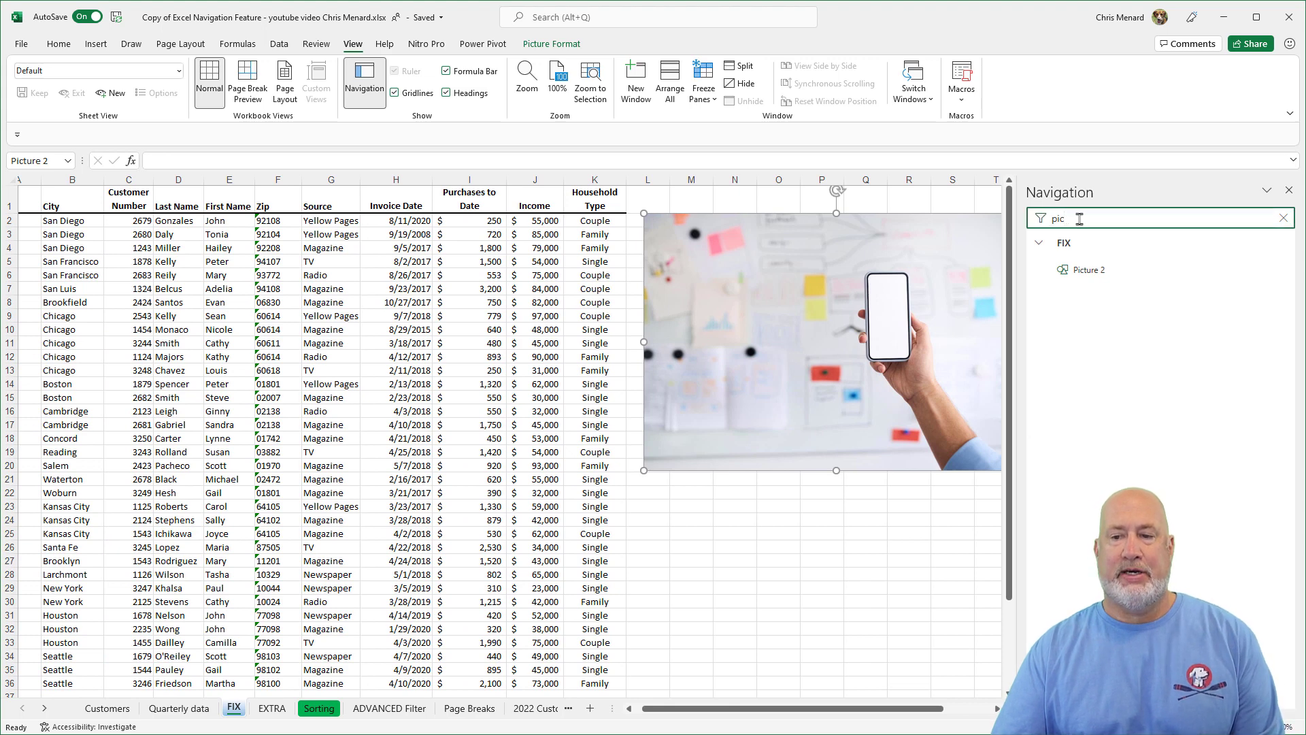
Search for 'table' and rename Table2 on 2022 Customers to tbl_customer_2022.
key("BackSpace")
key("BackSpace")
key("BackSpace")
type("table")
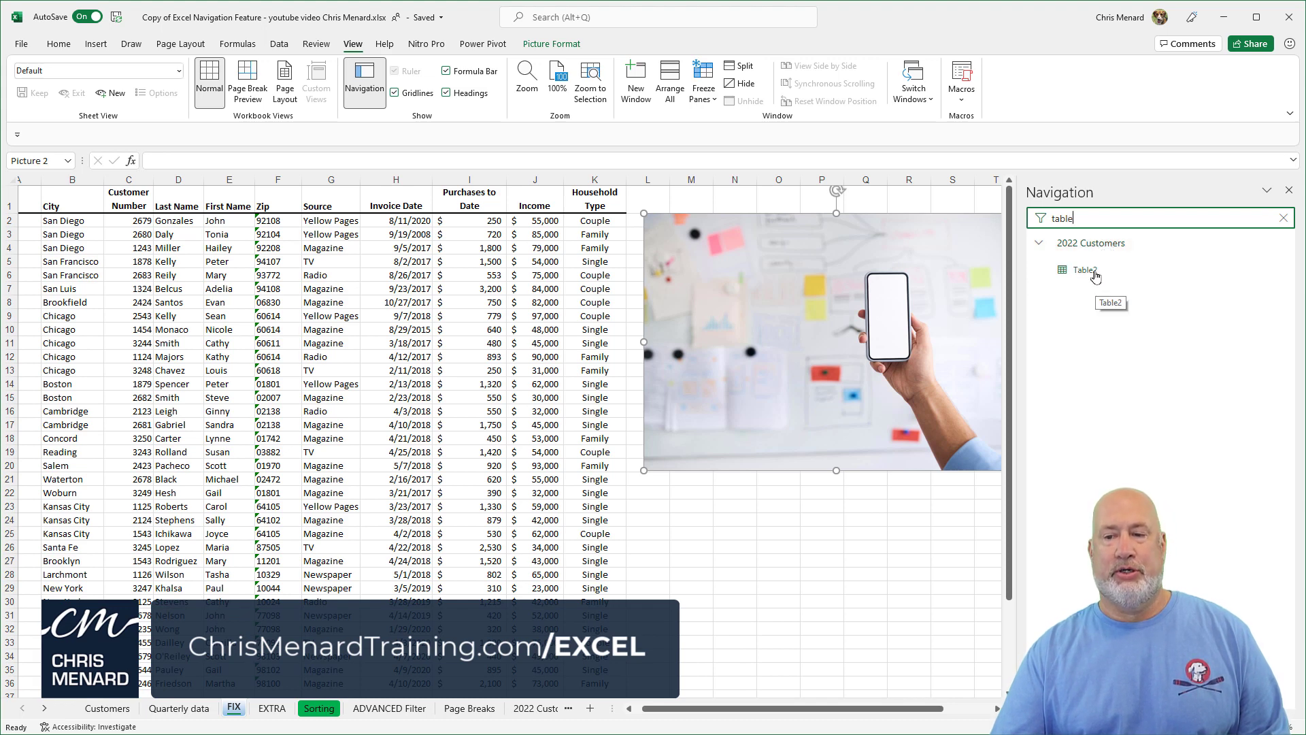
left_click(1095, 272)
right_click(1092, 272)
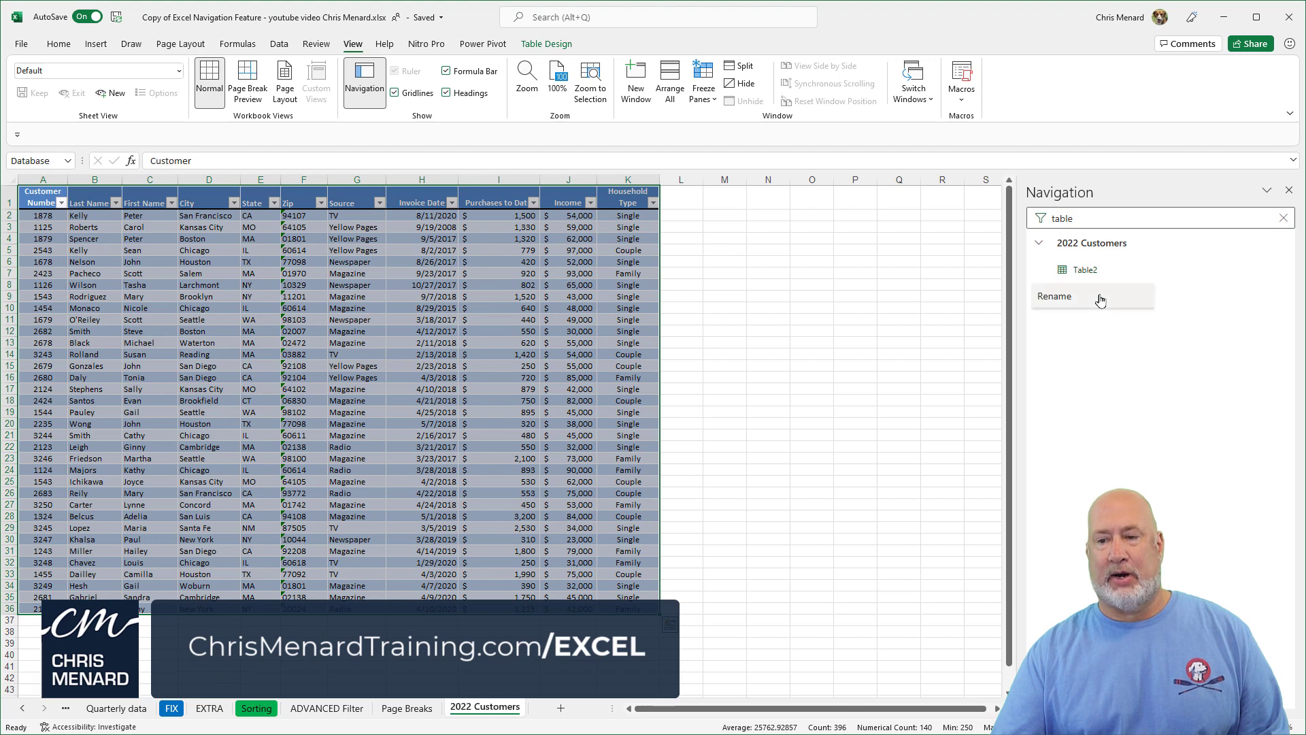
left_click(1098, 297)
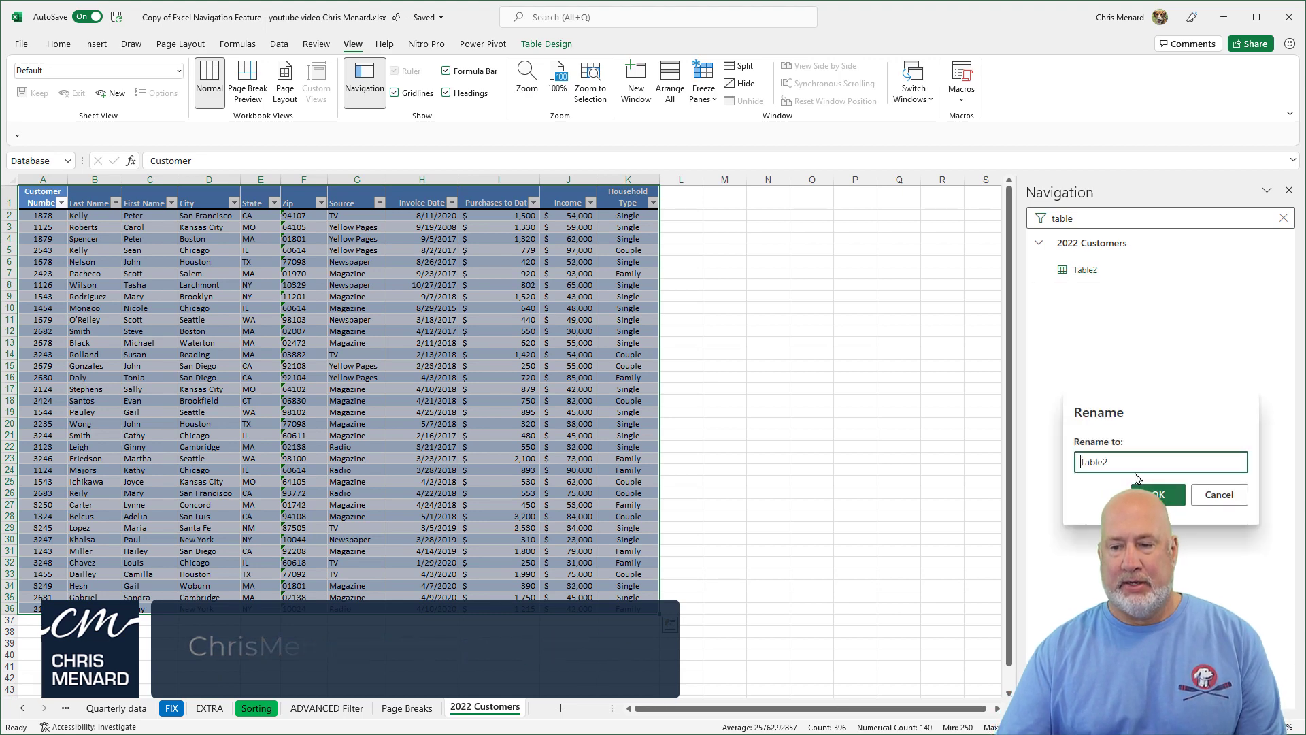
type("tbl")
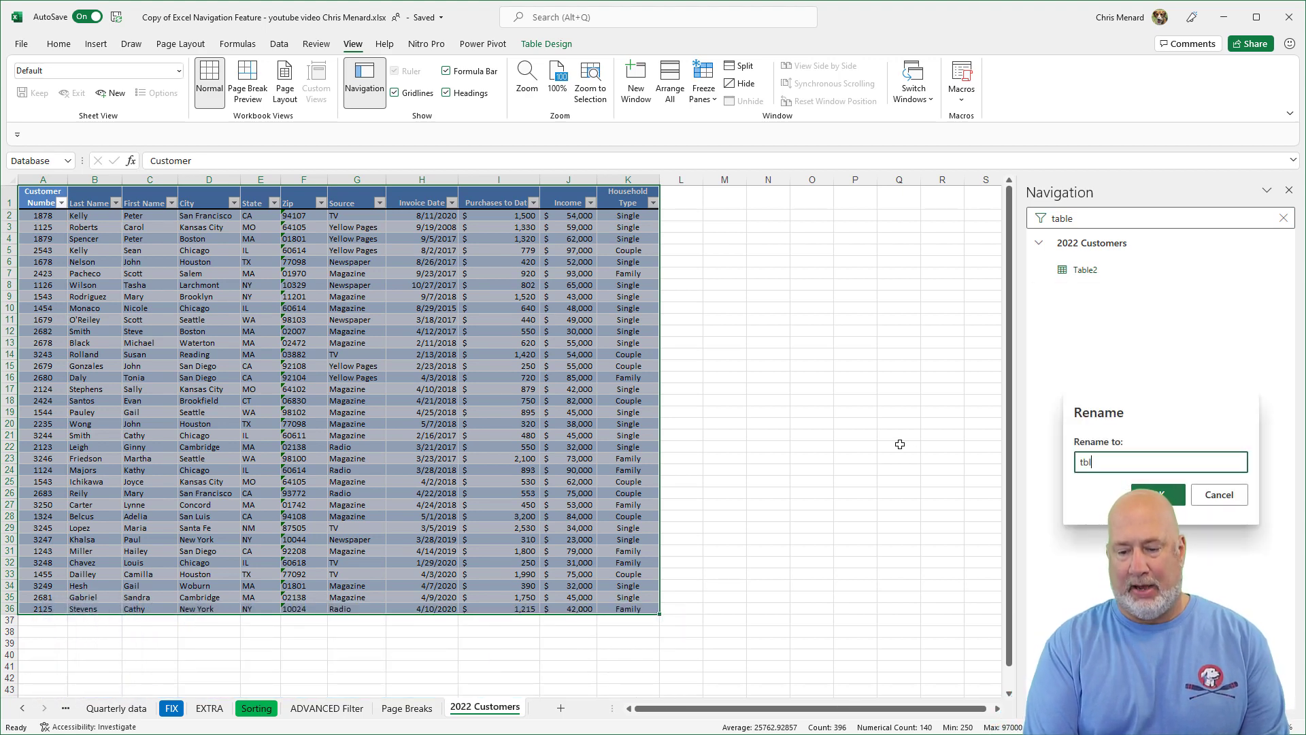
type("_cus")
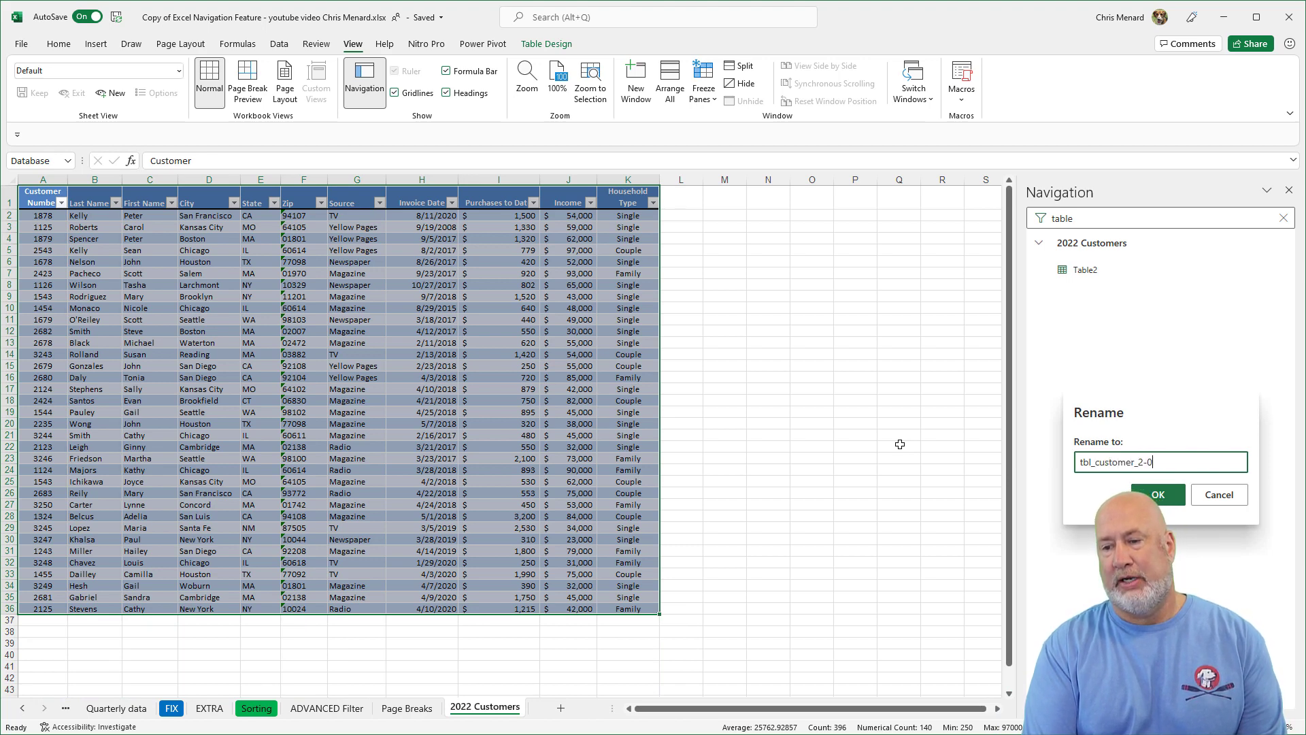
type("tomer_2022")
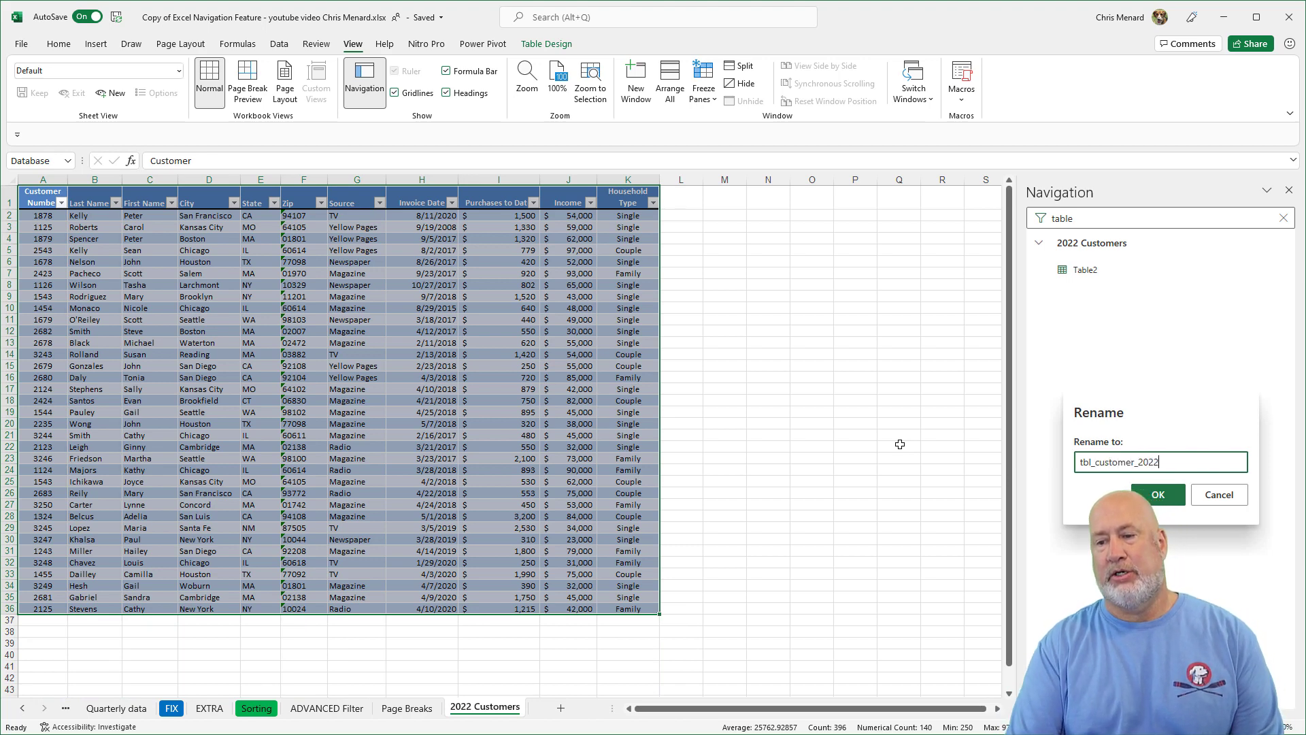
key("Return")
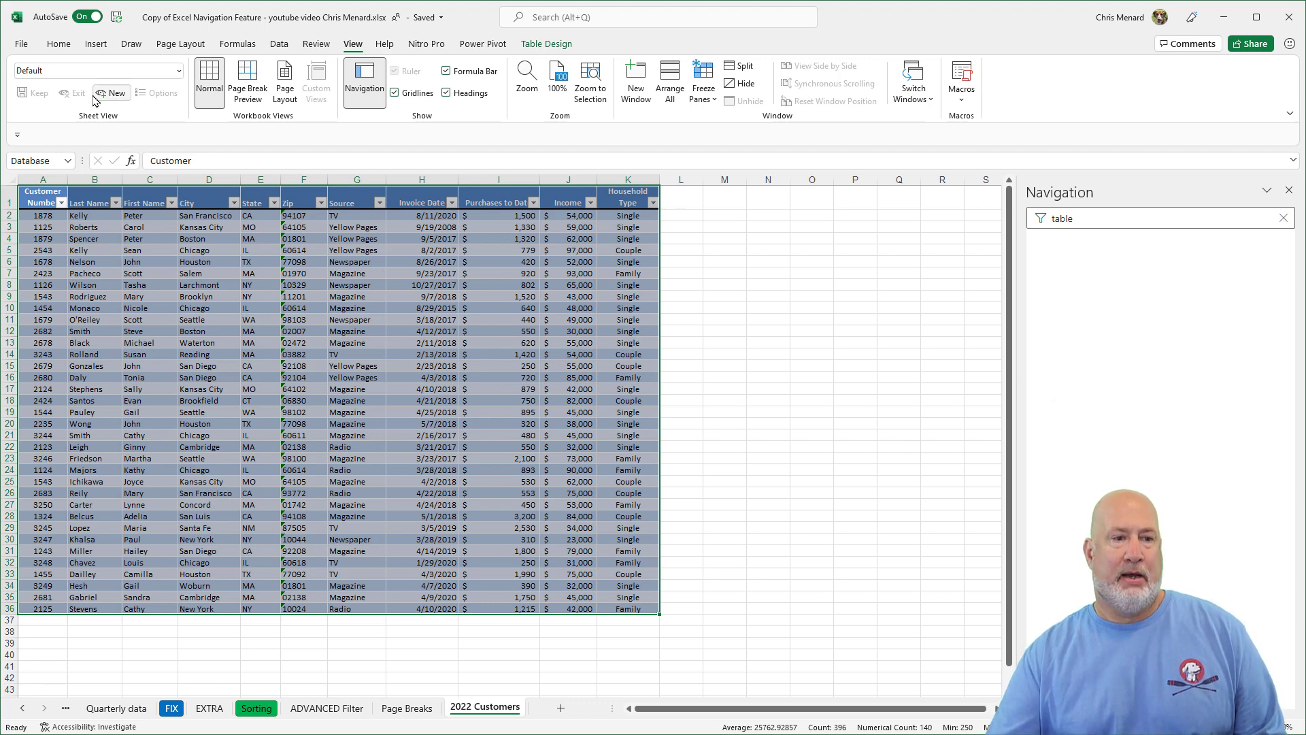
Confirm the table name on the Table Design tab, then clear the Navigation search filter.
left_click(162, 224)
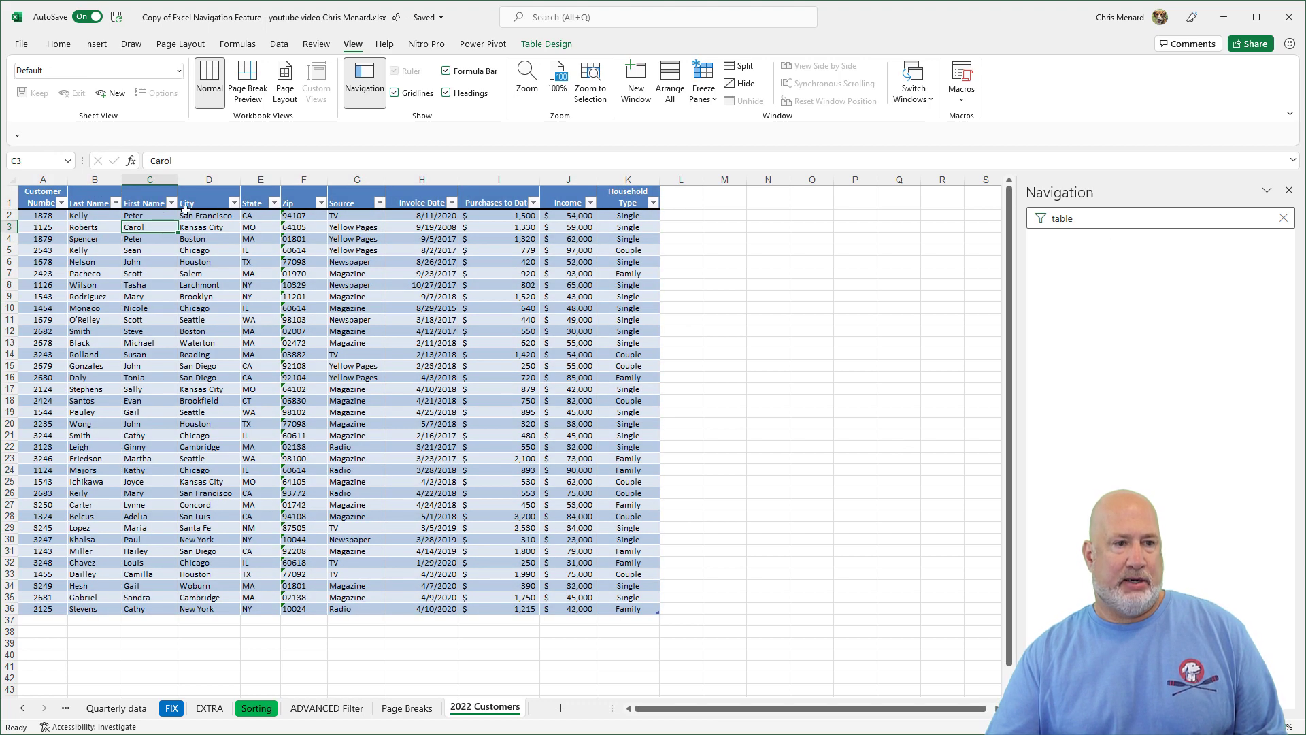
left_click(334, 249)
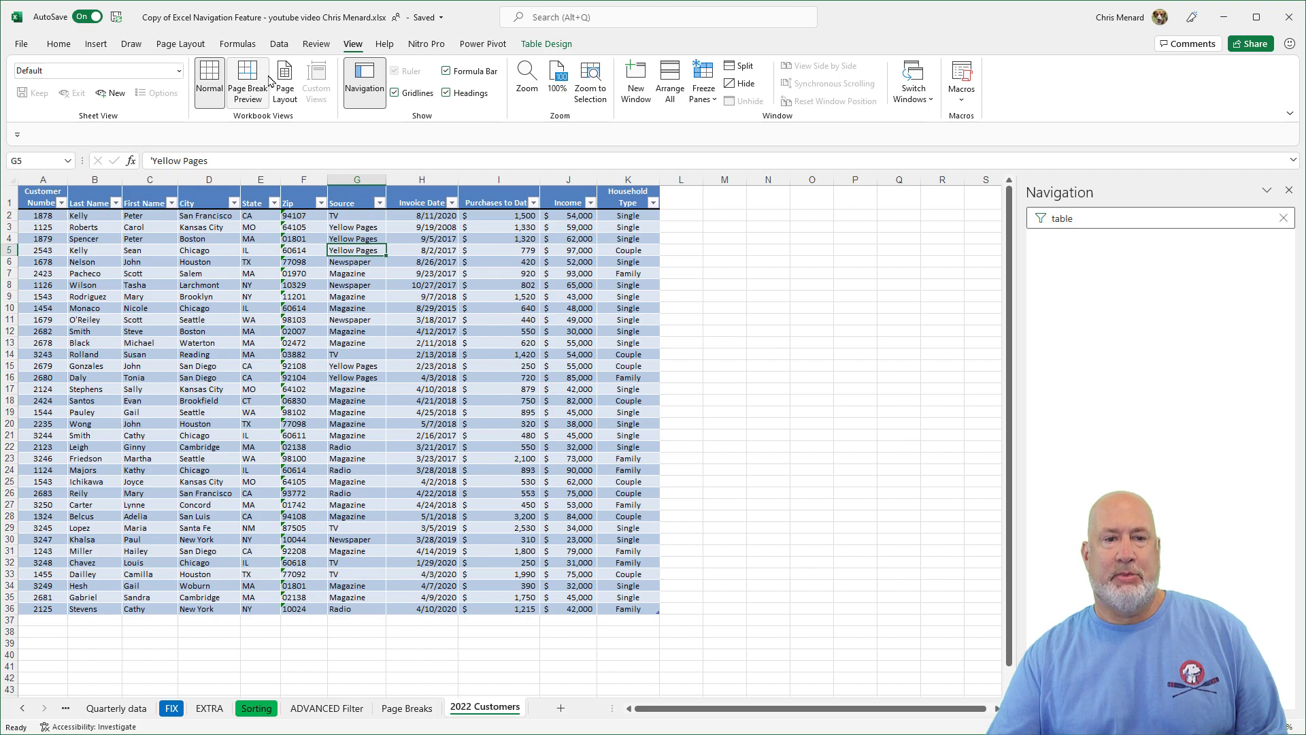
left_click(547, 43)
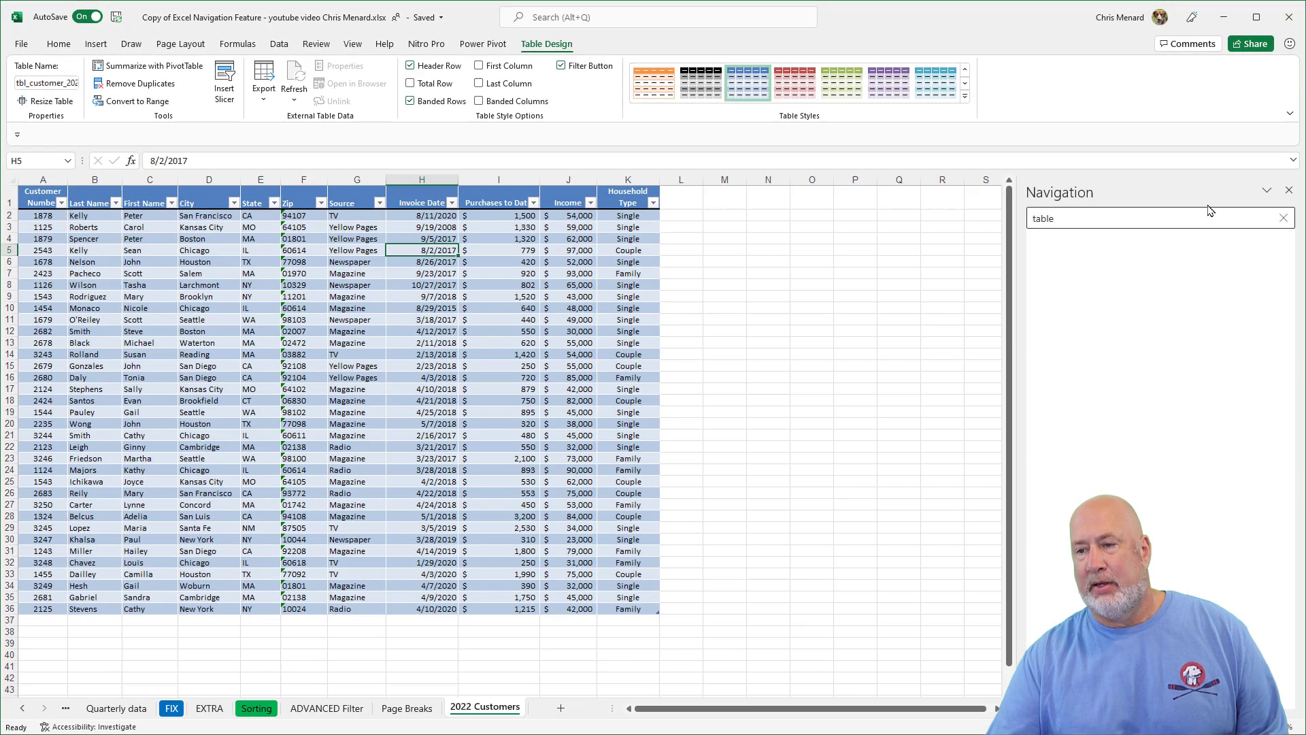
left_click(1283, 218)
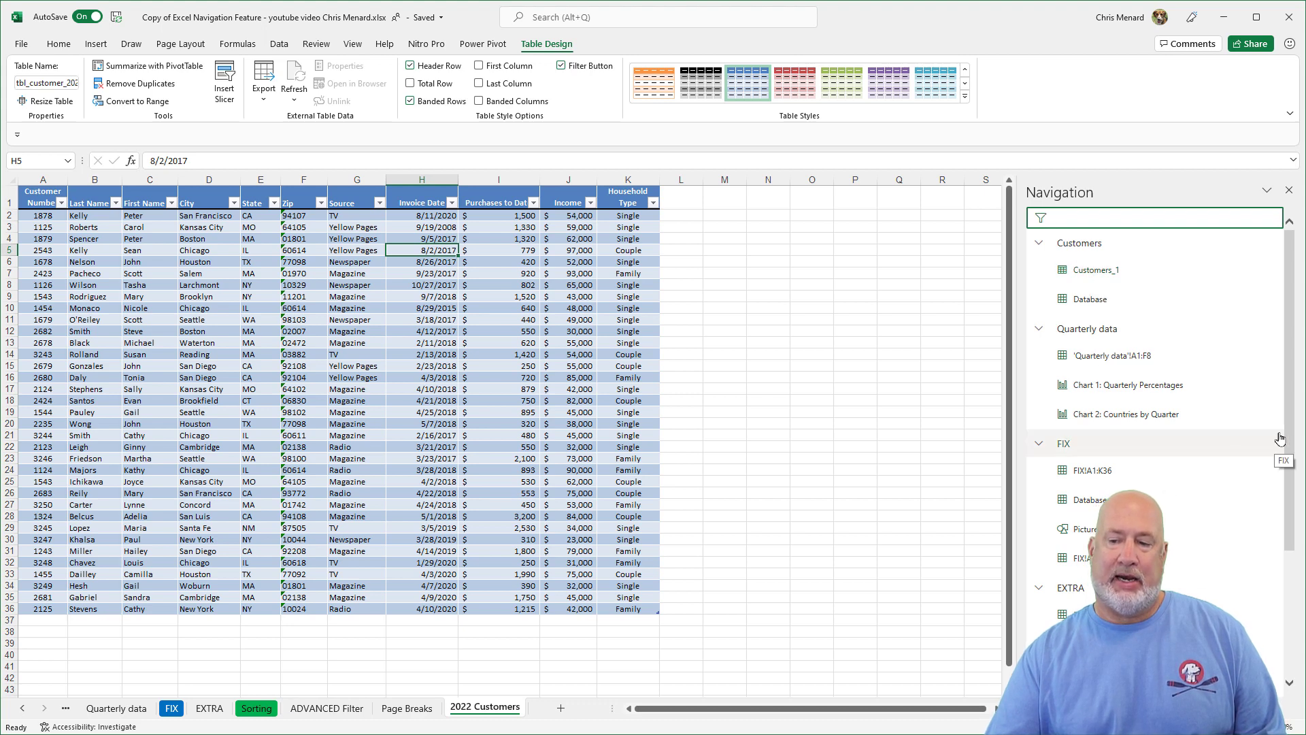
On the Page Breaks sheet at 140% zoom, select the seven Purchases to Date values from 1,500 to 802.
scroll(1283, 438, "down", 5)
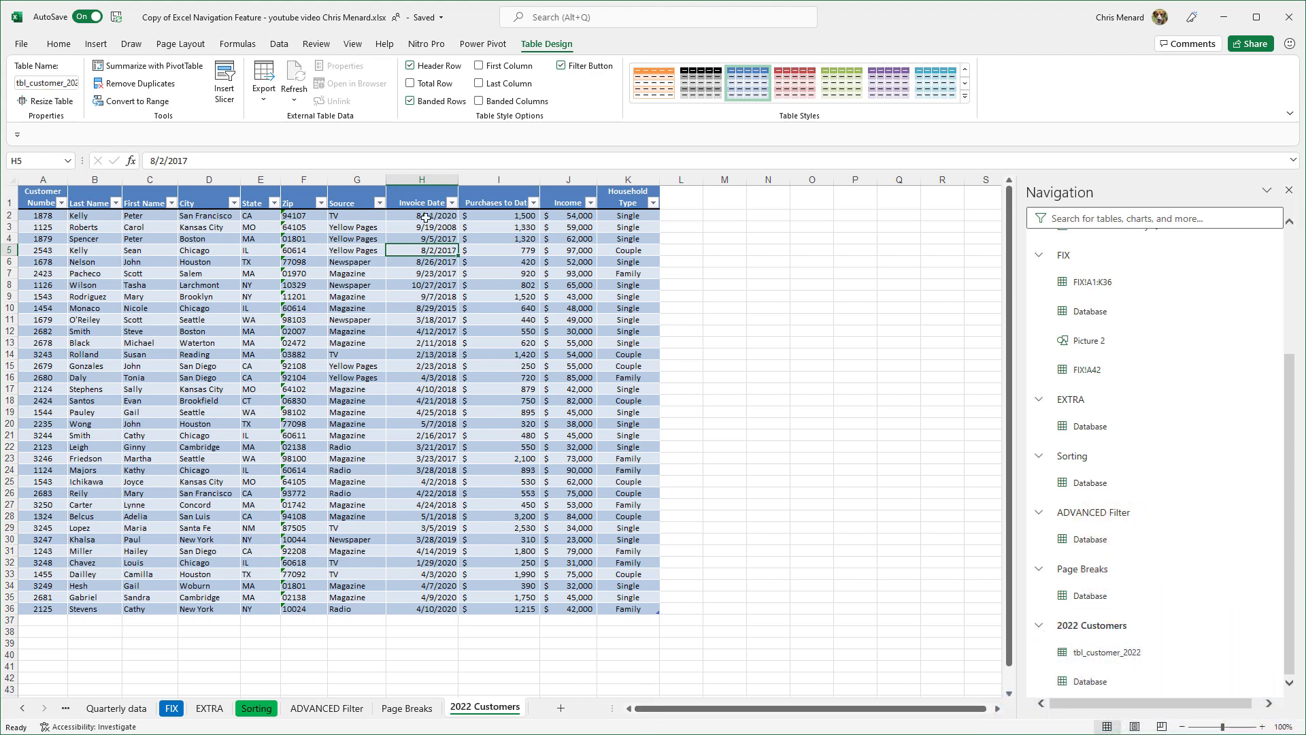
left_click_drag(521, 253, 525, 337)
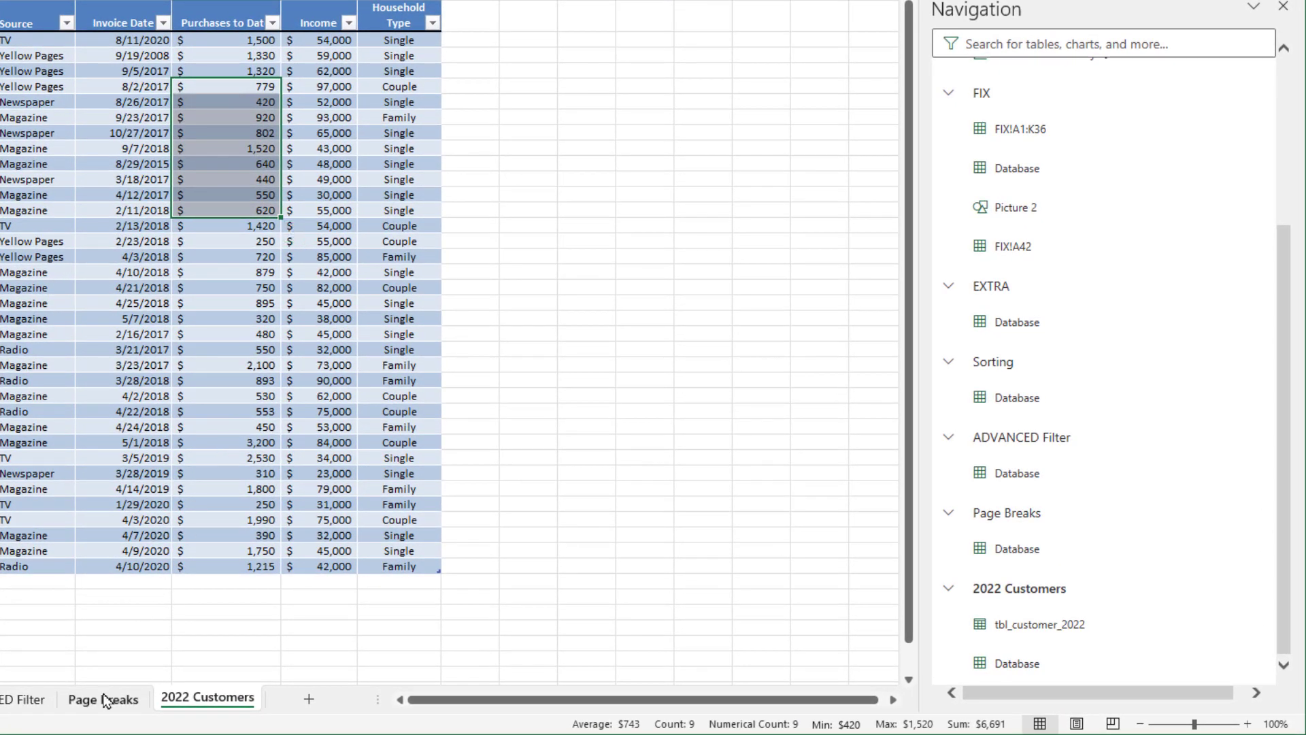
left_click(105, 701)
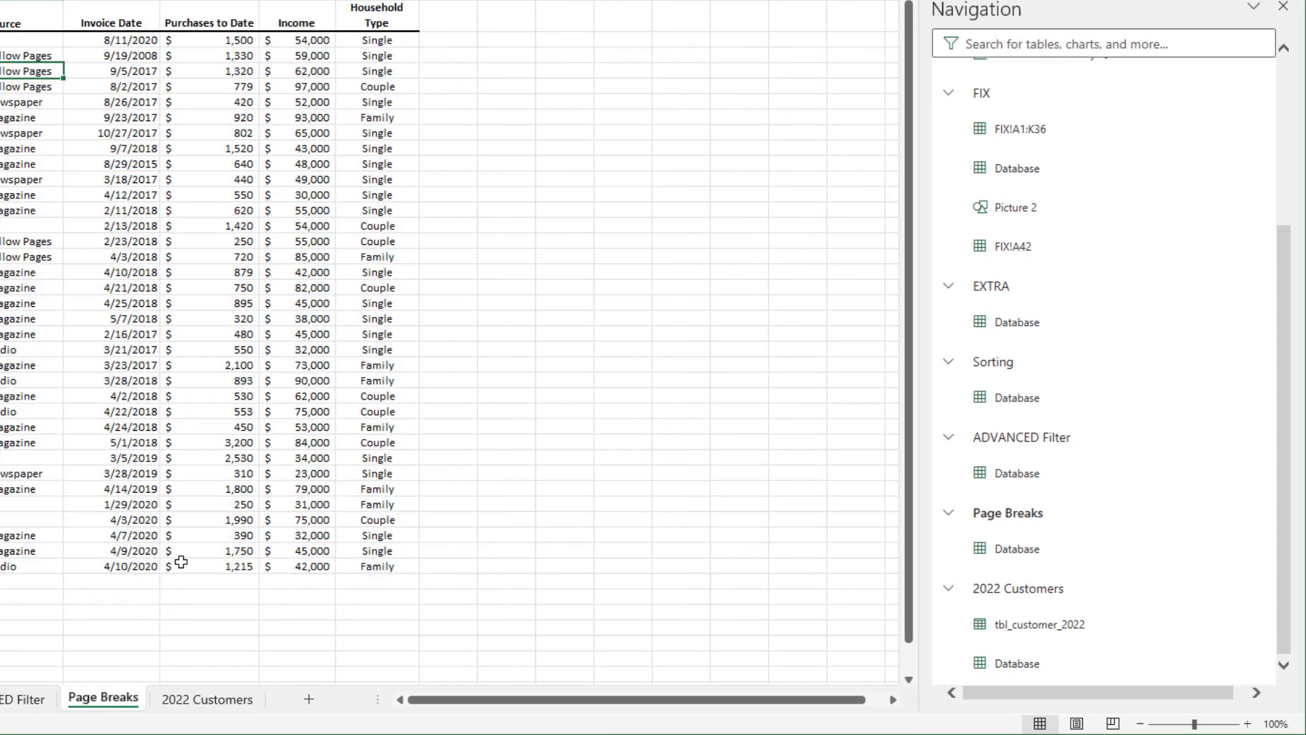
left_click(1247, 723)
left_click(1247, 723)
left_click(1247, 724)
left_click(1248, 724)
scroll(537, 174, "up", 1)
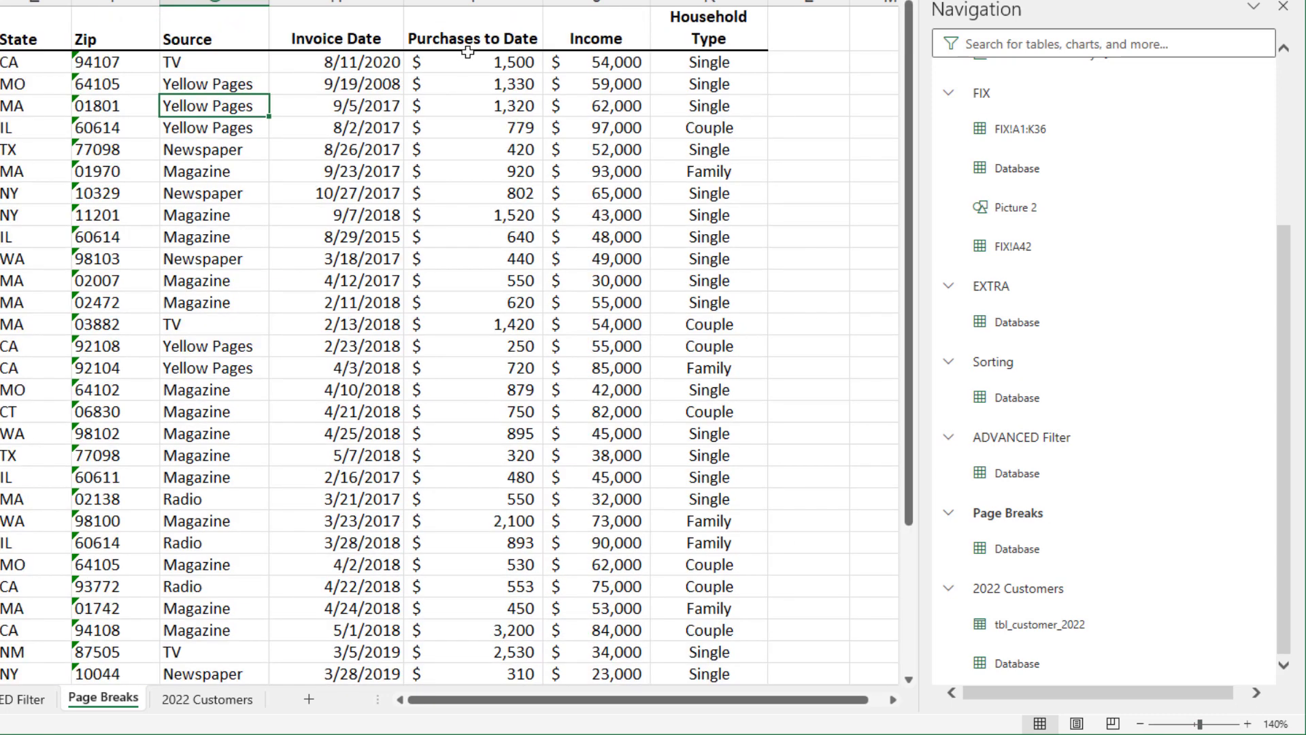
left_click_drag(468, 52, 469, 181)
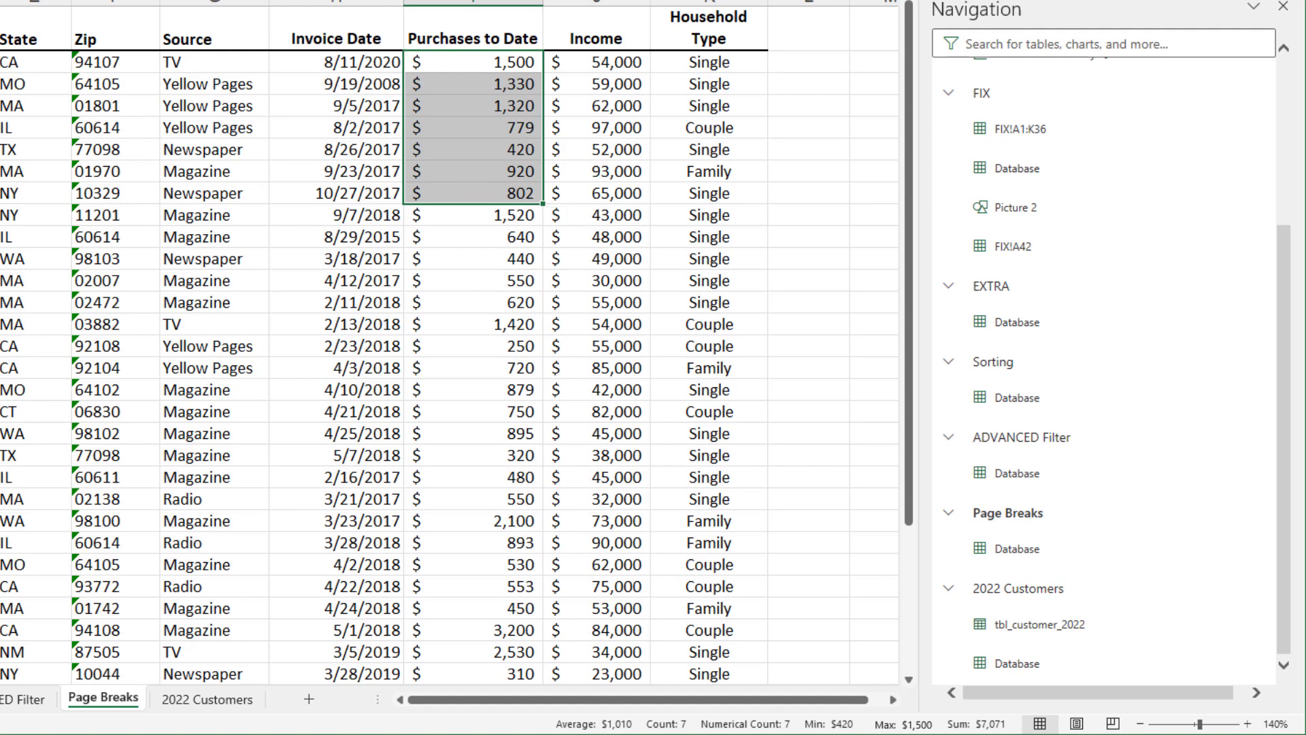
Tick Sheet Number in the status bar's Customize Status Bar menu, then close the menu.
right_click(515, 730)
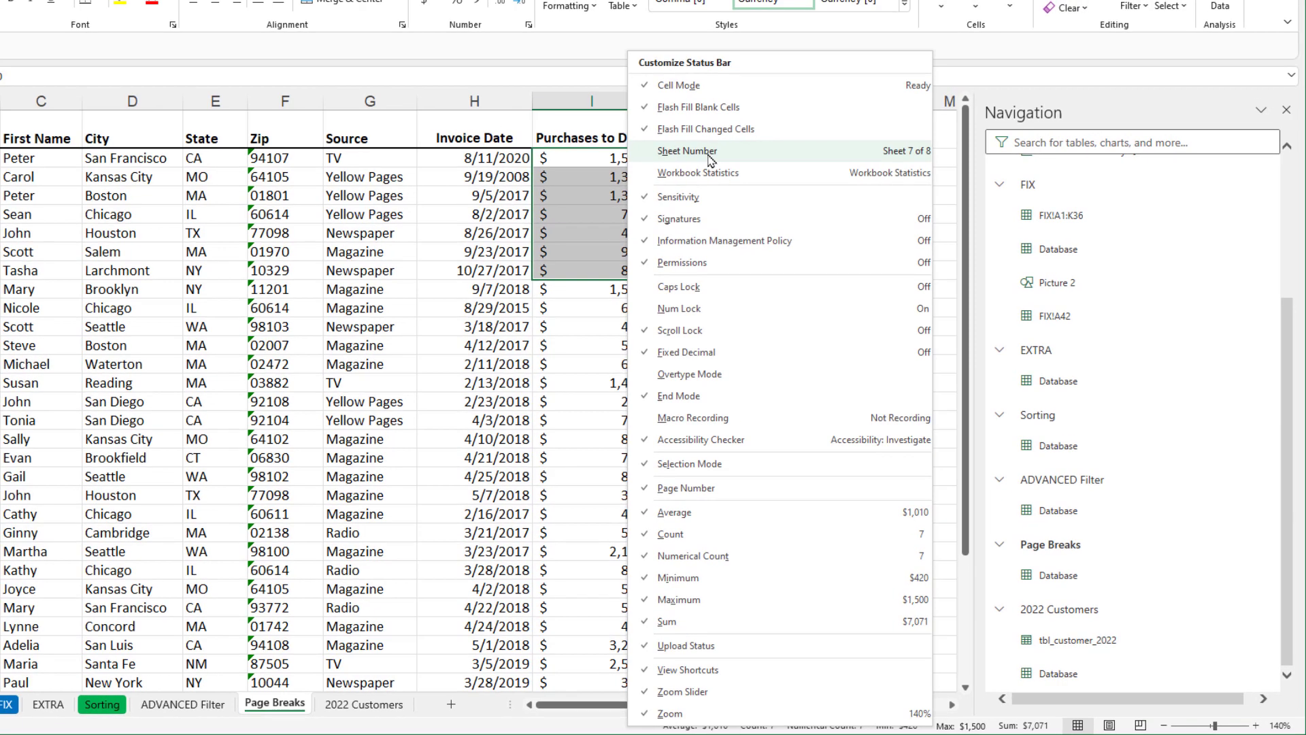
left_click(710, 157)
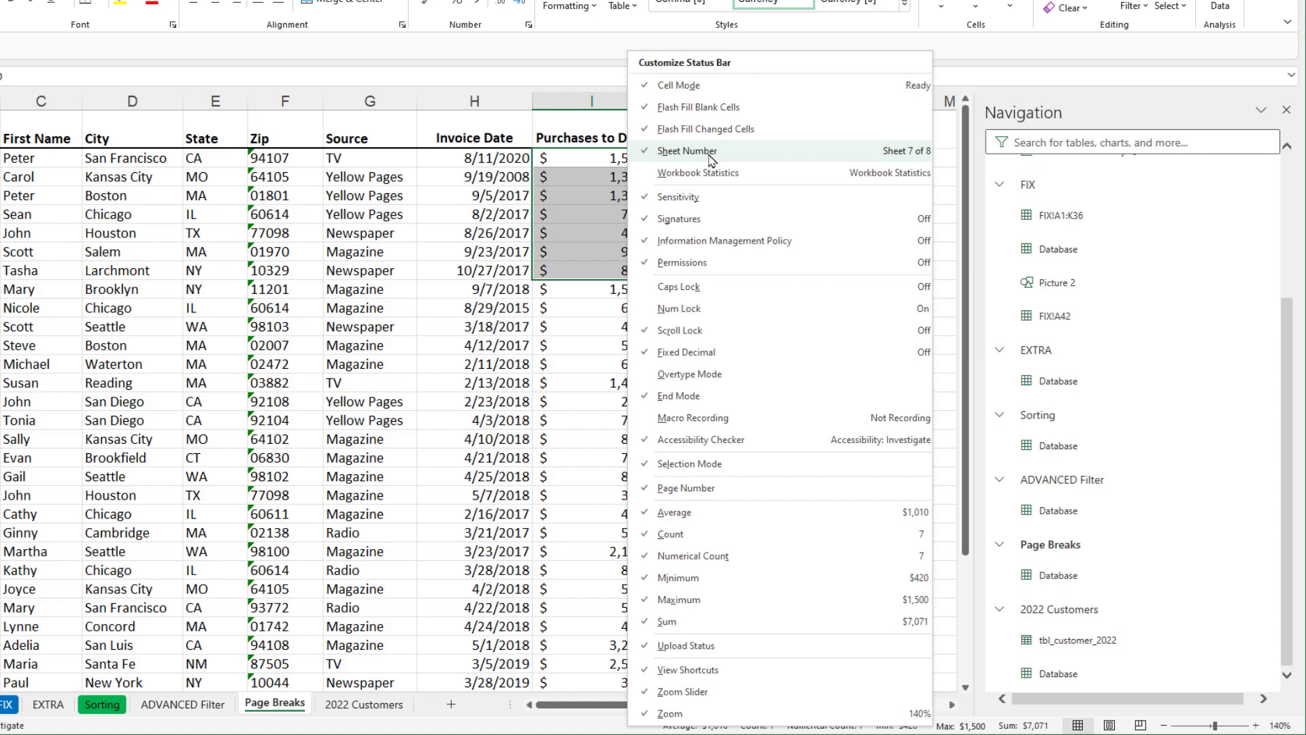
left_click(492, 265)
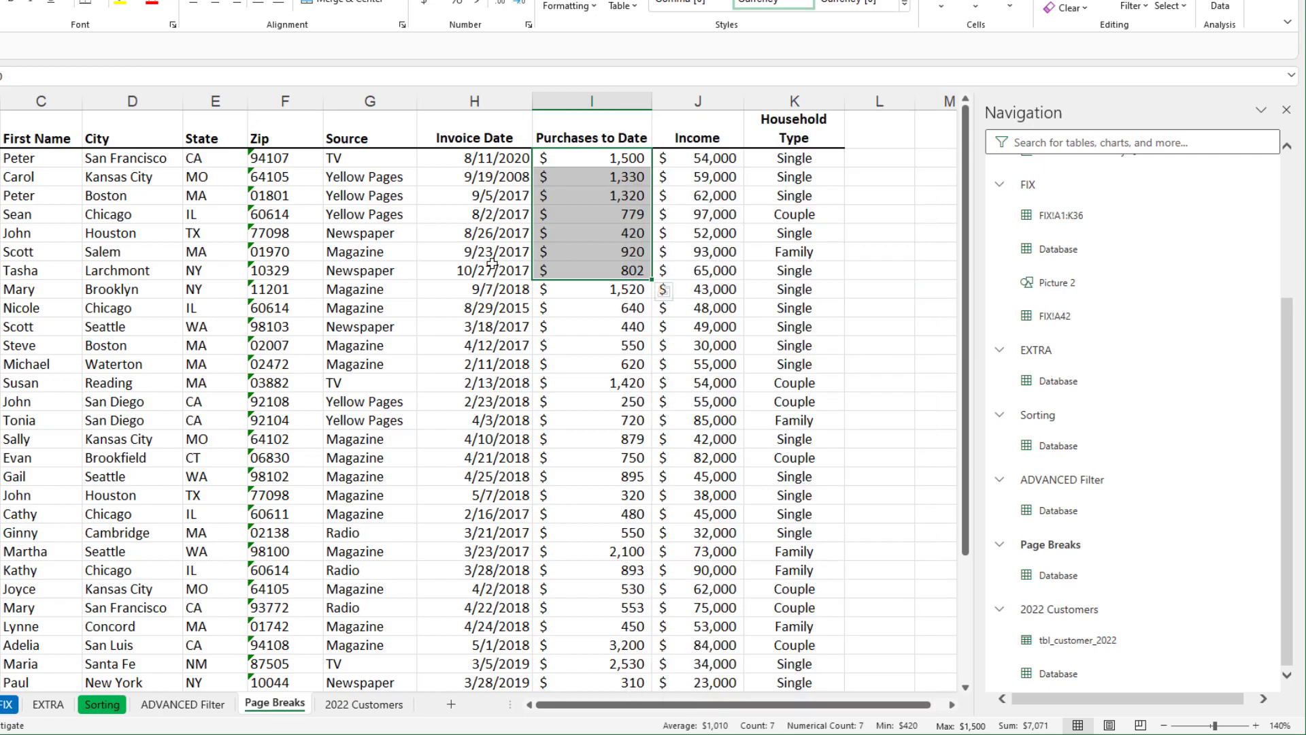